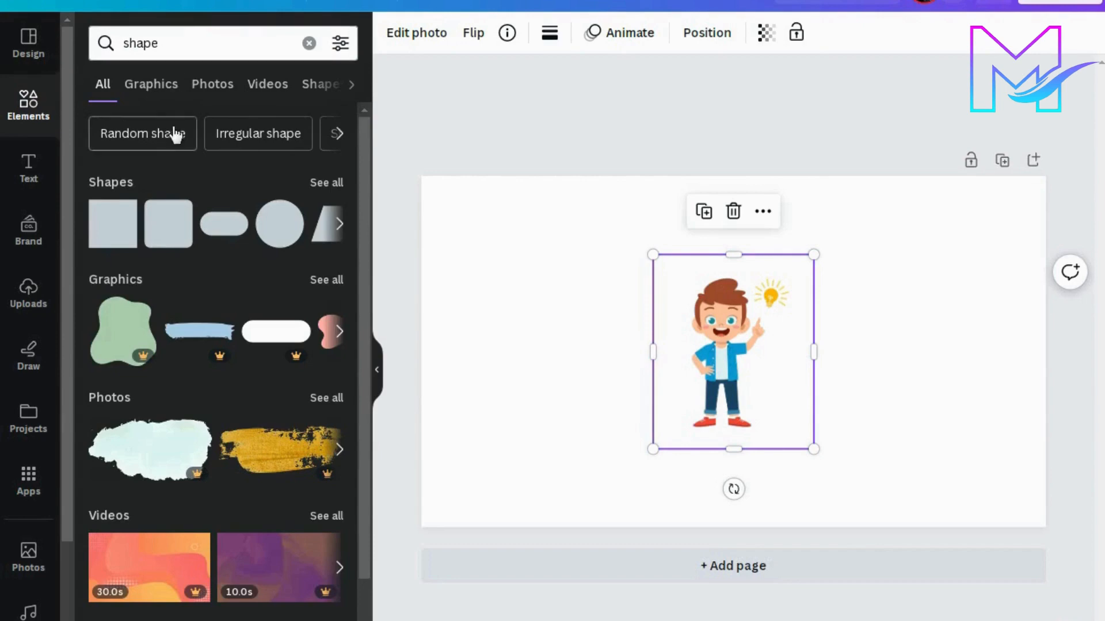
Step: Enlarge the cartoon boy image to nearly the full page height and move it to the left half of the page
{"action": "left_click", "coordinate": [604, 269]}
{"action": "left_click", "coordinate": [685, 298]}
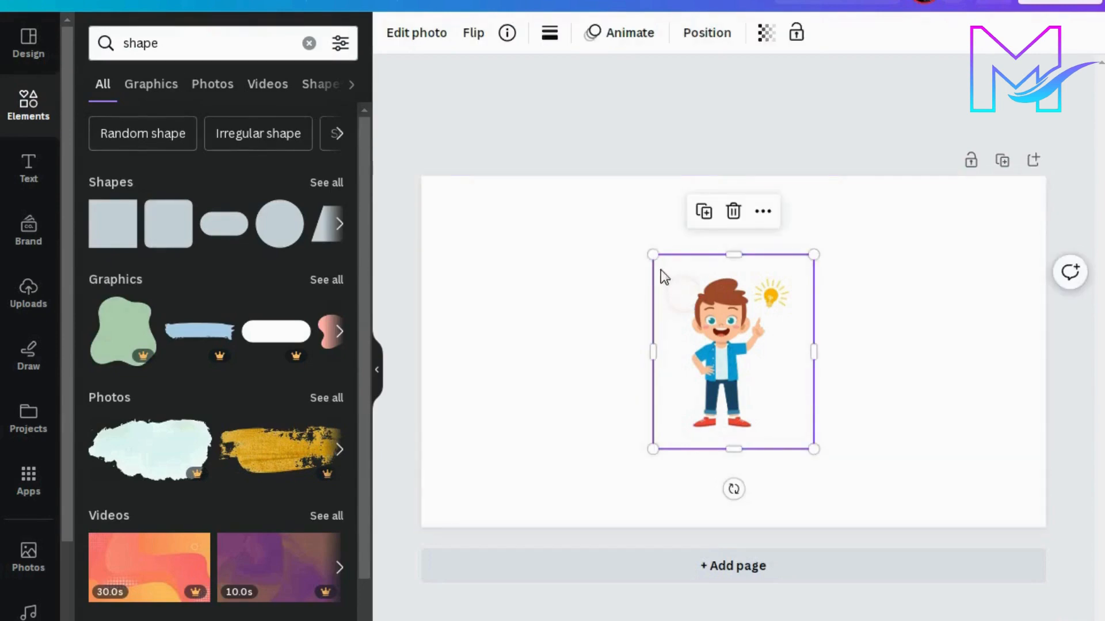
{"action": "left_click_drag", "start_coordinate": [646, 252], "coordinate": [611, 209]}
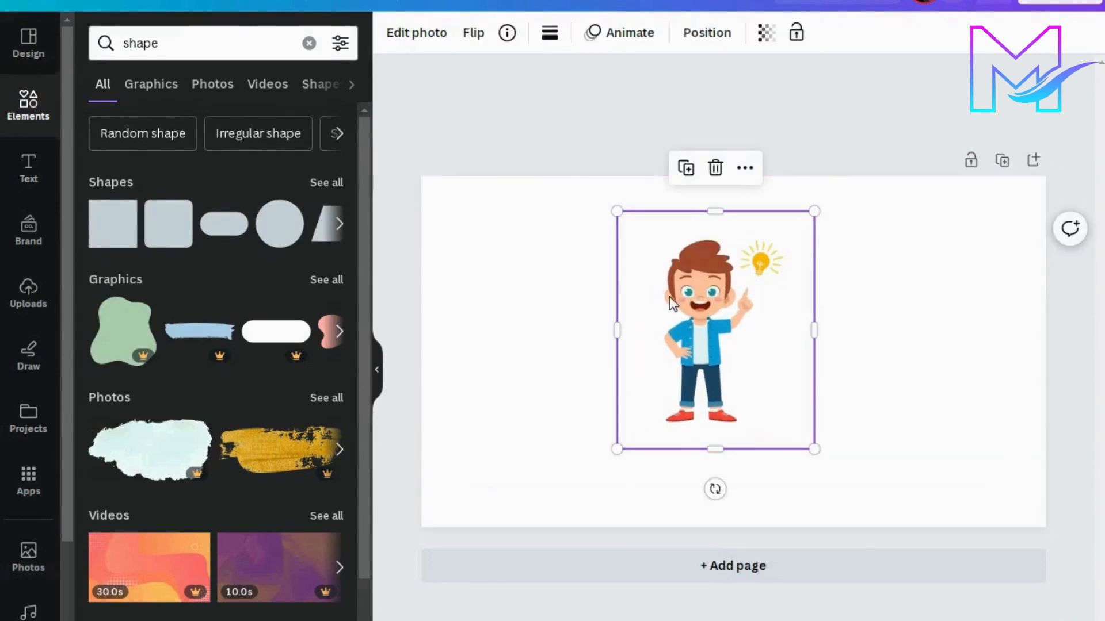
{"action": "left_click_drag", "start_coordinate": [814, 449], "coordinate": [850, 492]}
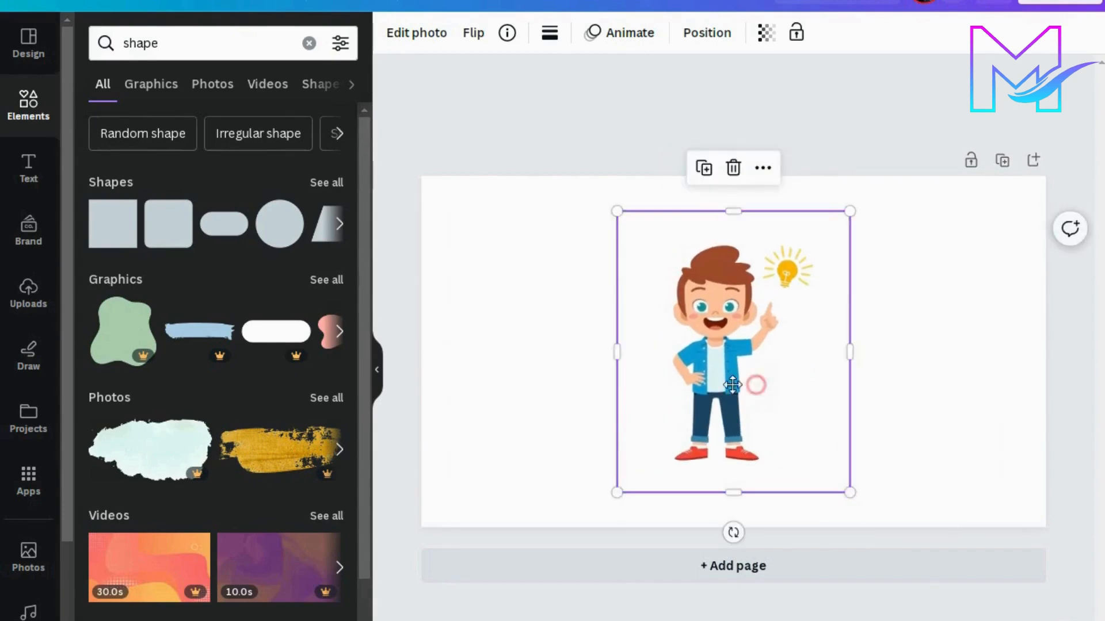
{"action": "left_click_drag", "start_coordinate": [733, 384], "coordinate": [599, 383]}
{"action": "left_click", "coordinate": [704, 147]}
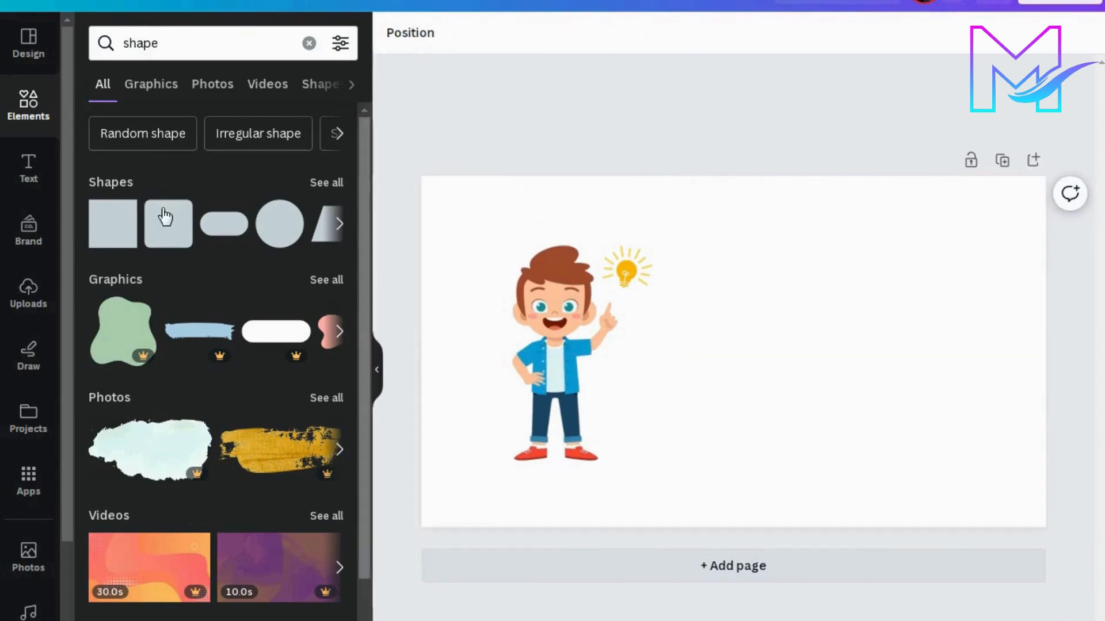
Step: Add a square shape and stretch it into a wide, flat rectangle to the right of the boy
{"action": "left_click", "coordinate": [123, 213]}
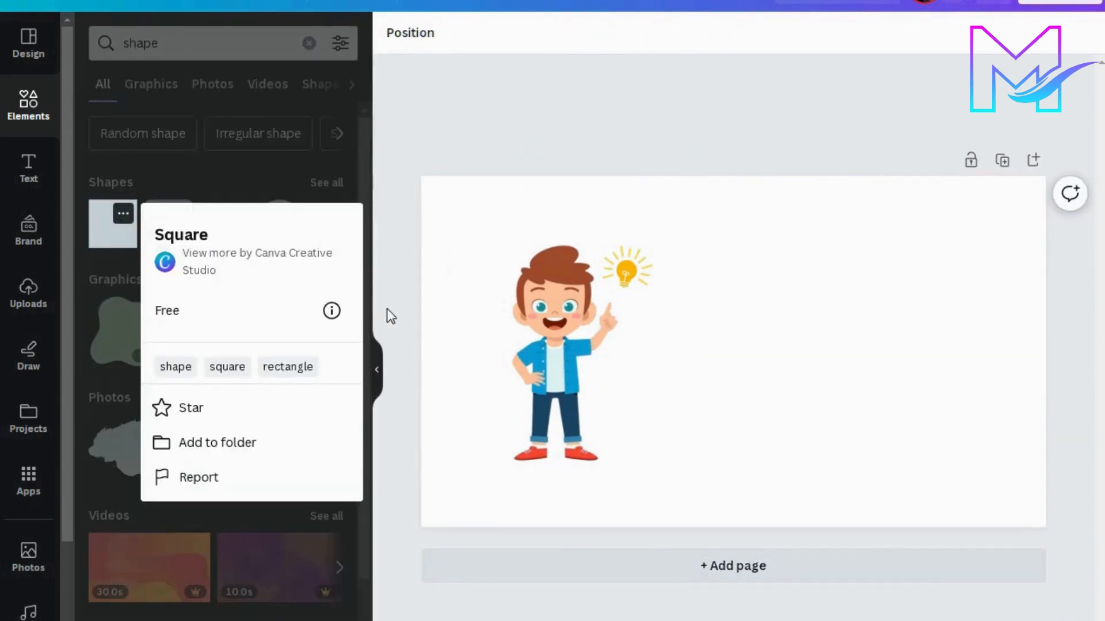
{"action": "left_click", "coordinate": [471, 174]}
{"action": "left_click", "coordinate": [116, 237]}
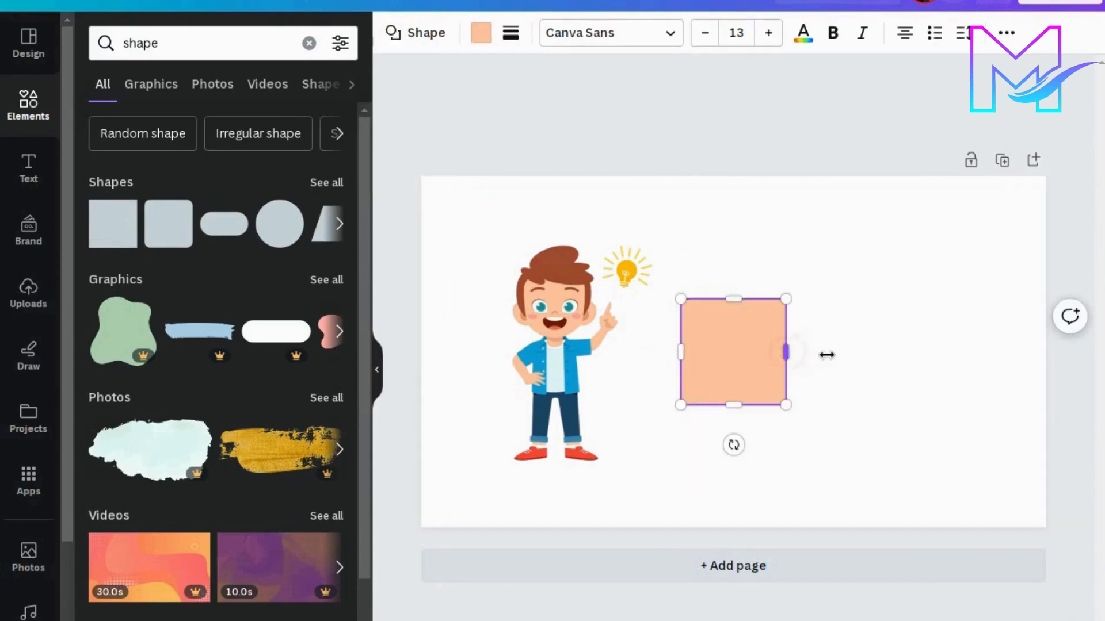
{"action": "left_click_drag", "start_coordinate": [785, 352], "coordinate": [885, 352]}
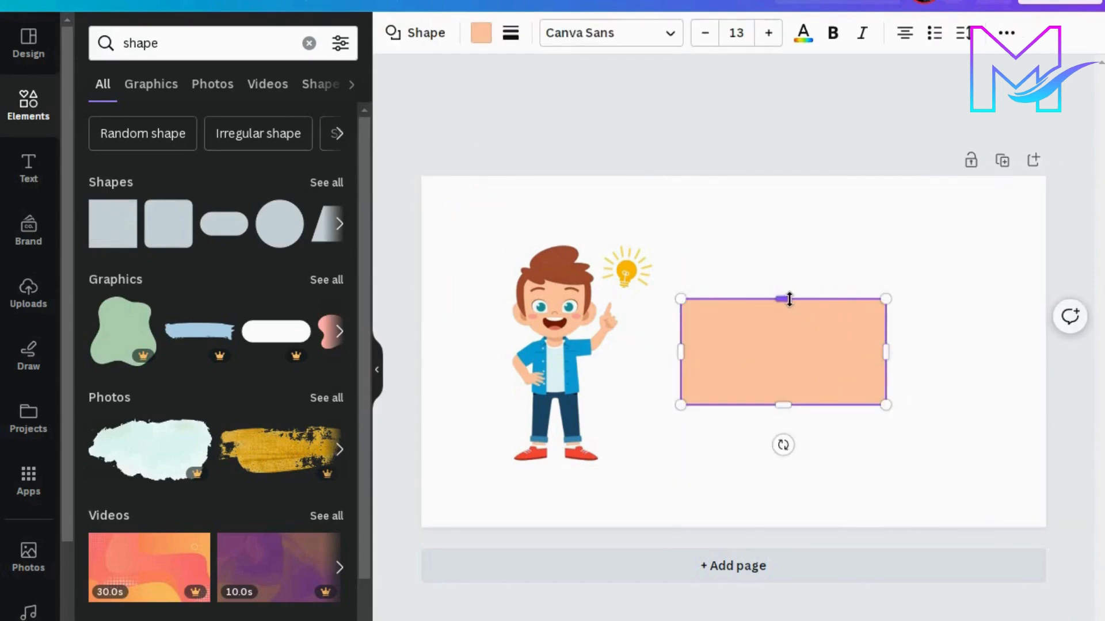
{"action": "left_click_drag", "start_coordinate": [788, 299], "coordinate": [784, 351]}
{"action": "left_click_drag", "start_coordinate": [798, 447], "coordinate": [797, 381]}
{"action": "left_click_drag", "start_coordinate": [781, 287], "coordinate": [781, 300]}
{"action": "left_click_drag", "start_coordinate": [886, 316], "coordinate": [908, 312]}
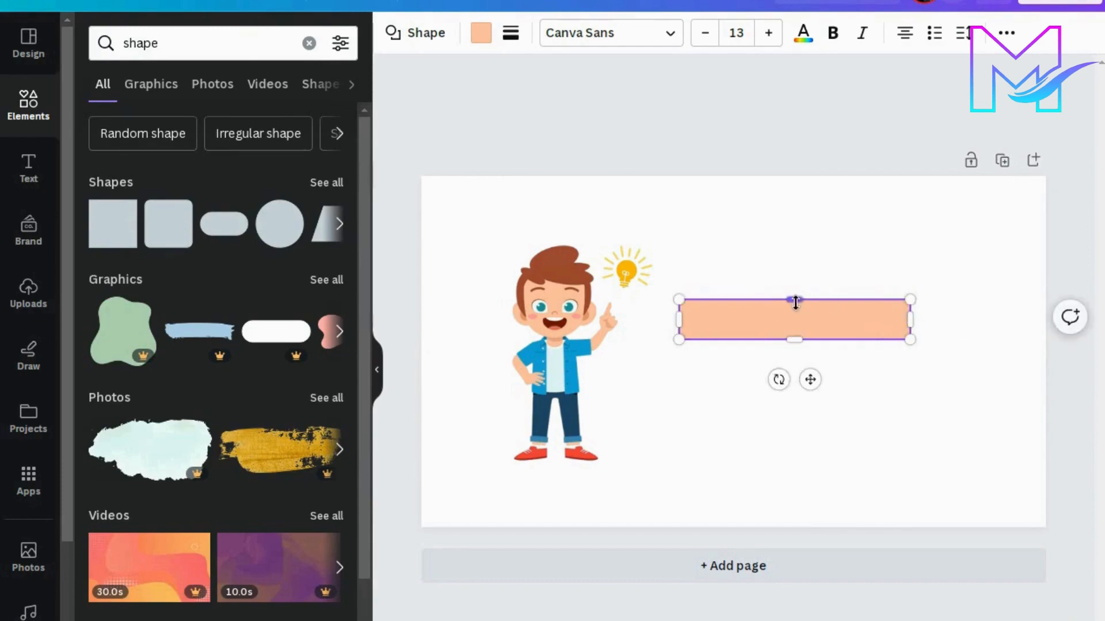
{"action": "left_click_drag", "start_coordinate": [792, 300], "coordinate": [794, 286]}
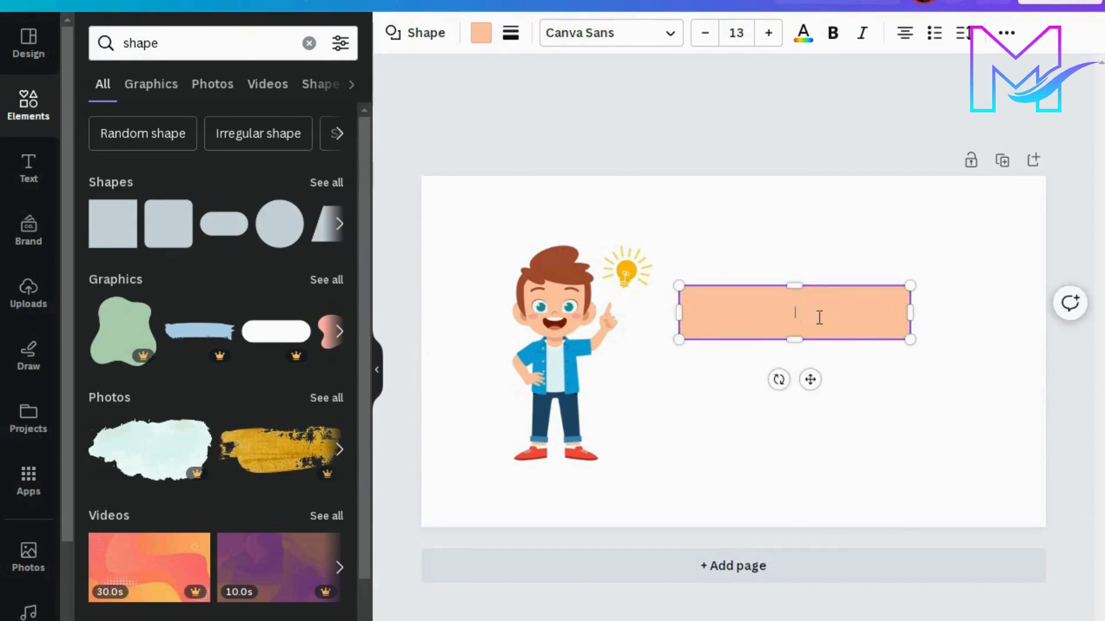
Step: Label the rectangle "How To" at font size 19 and make the rectangle taller
{"action": "double_click", "coordinate": [786, 309]}
{"action": "left_click", "coordinate": [768, 33]}
{"action": "left_click", "coordinate": [769, 33]}
{"action": "left_click", "coordinate": [769, 33]}
{"action": "left_click", "coordinate": [769, 33]}
{"action": "left_click_drag", "start_coordinate": [909, 312], "coordinate": [880, 242]}
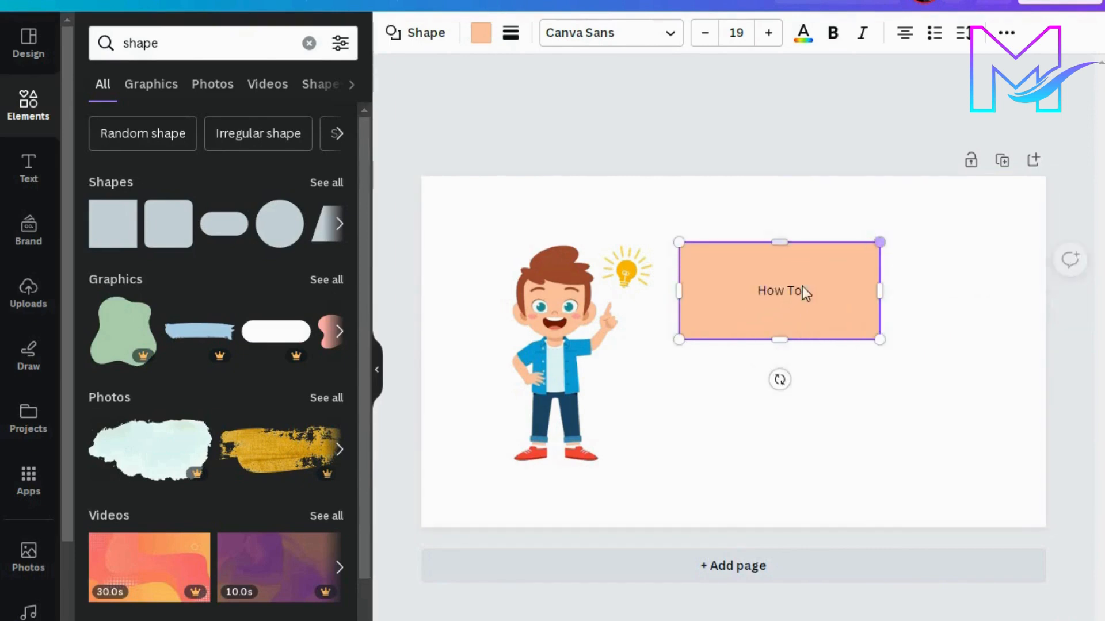
Step: Set the font of the "How To" text to Archivo Black
{"action": "left_click_drag", "start_coordinate": [805, 292], "coordinate": [752, 295]}
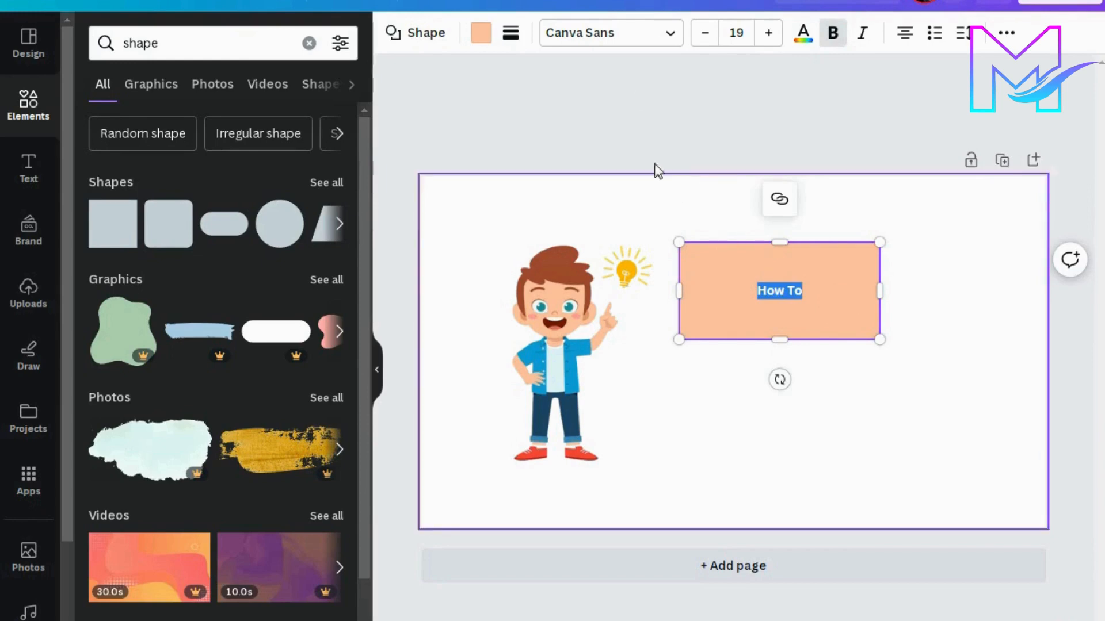
{"action": "left_click", "coordinate": [635, 43]}
{"action": "left_click", "coordinate": [609, 44]}
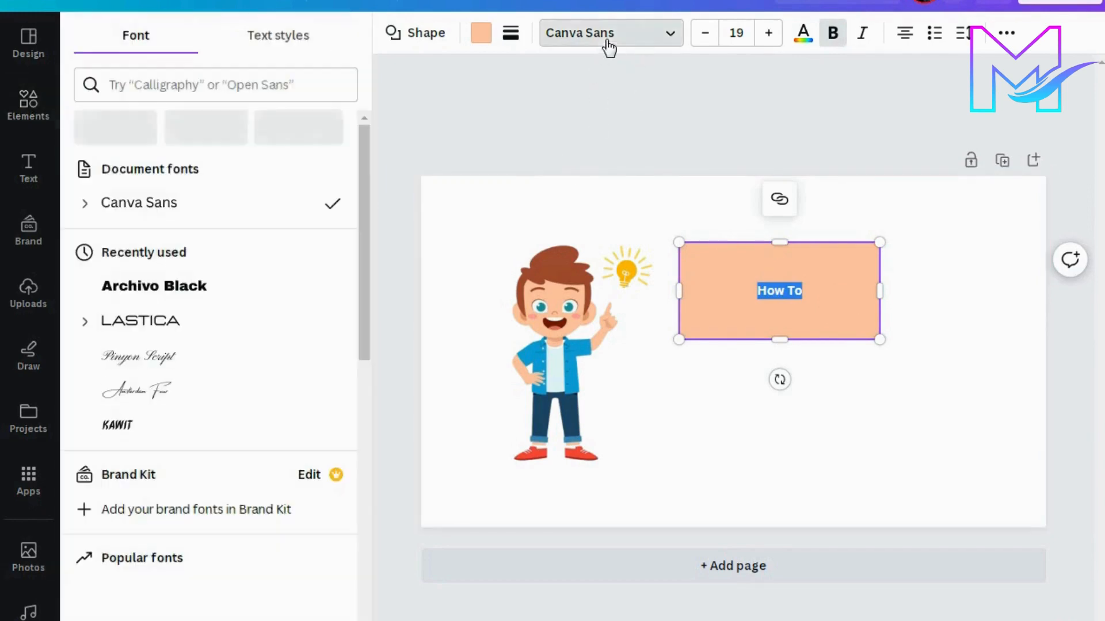
{"action": "left_click", "coordinate": [233, 288]}
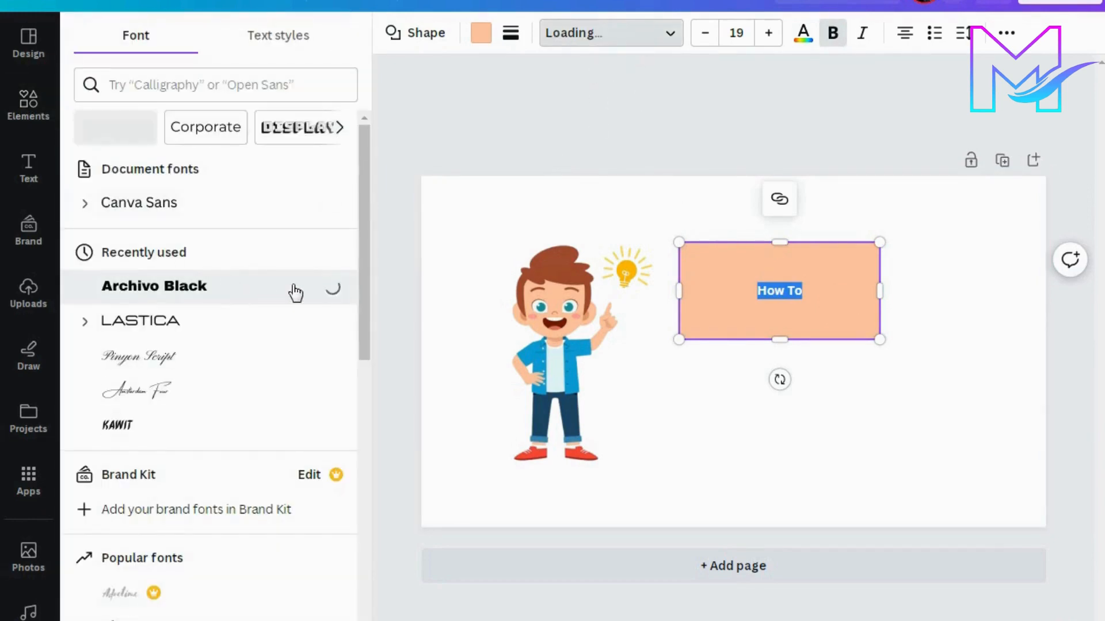
{"action": "left_click", "coordinate": [830, 295]}
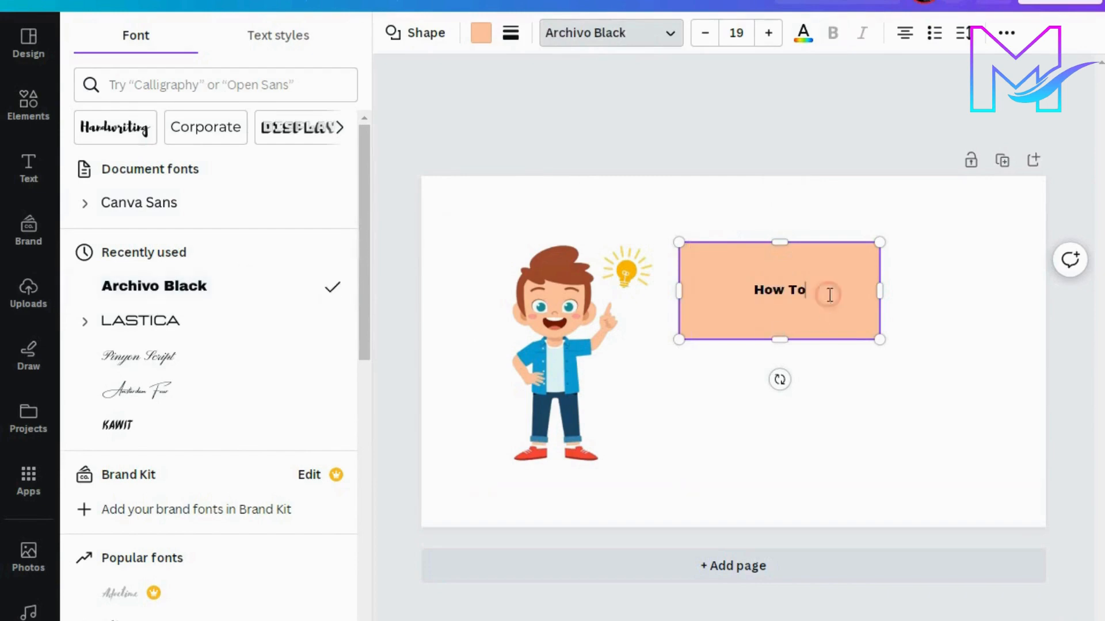
Step: Try the Lastica and Anton fonts on the "How To" text and return it to Archivo Black
{"action": "left_click", "coordinate": [235, 314]}
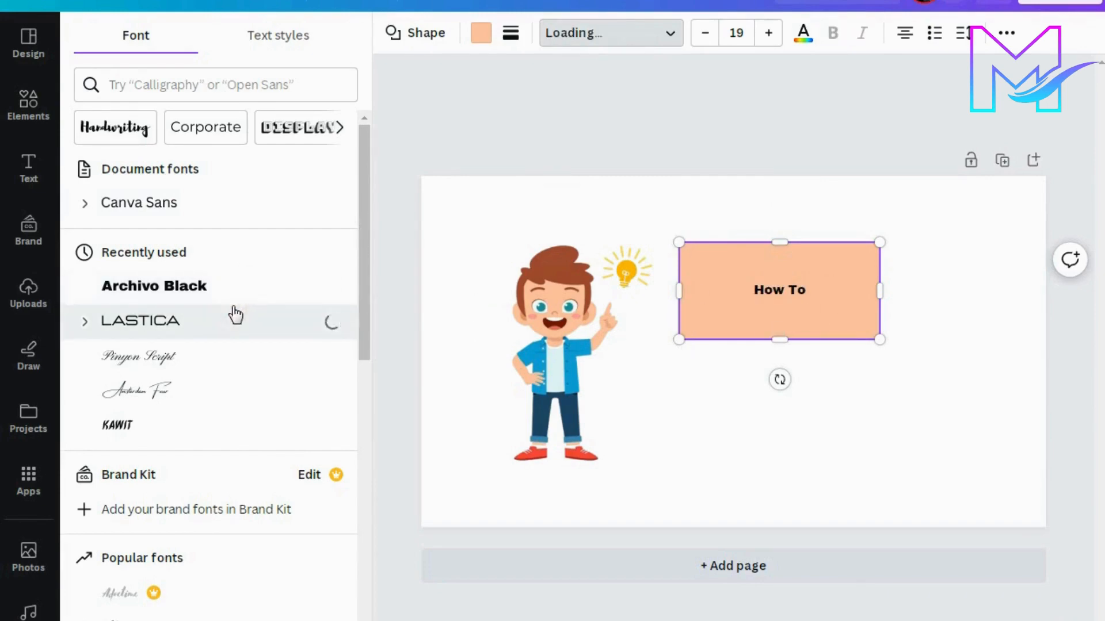
{"action": "scroll", "coordinate": [234, 314], "scroll_direction": "down", "scroll_amount": 5}
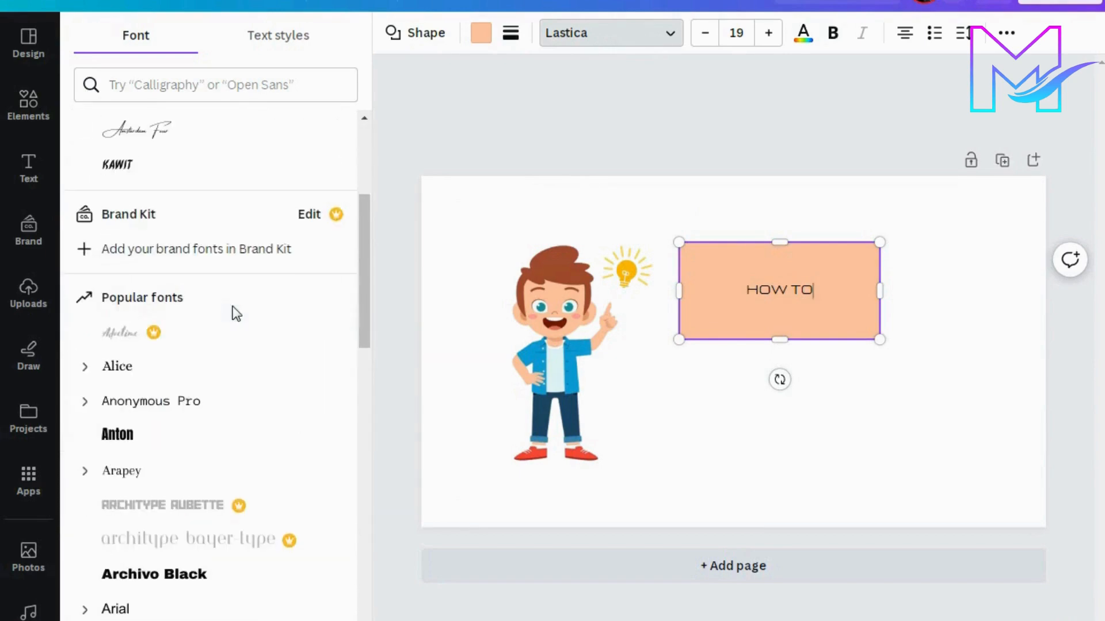
{"action": "left_click", "coordinate": [176, 434]}
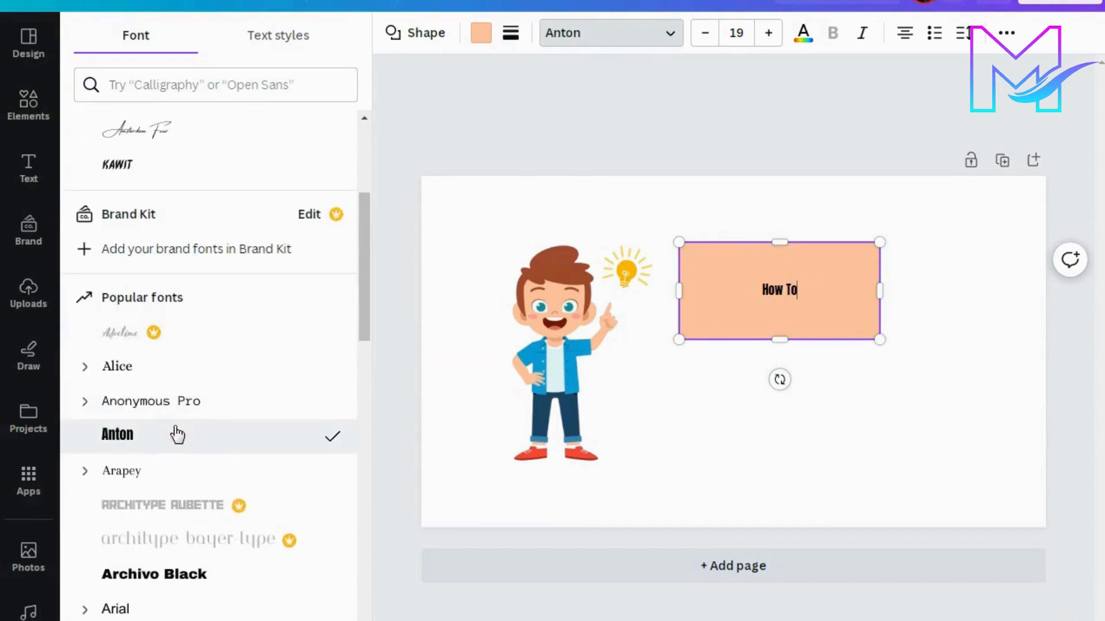
{"action": "left_click", "coordinate": [171, 574]}
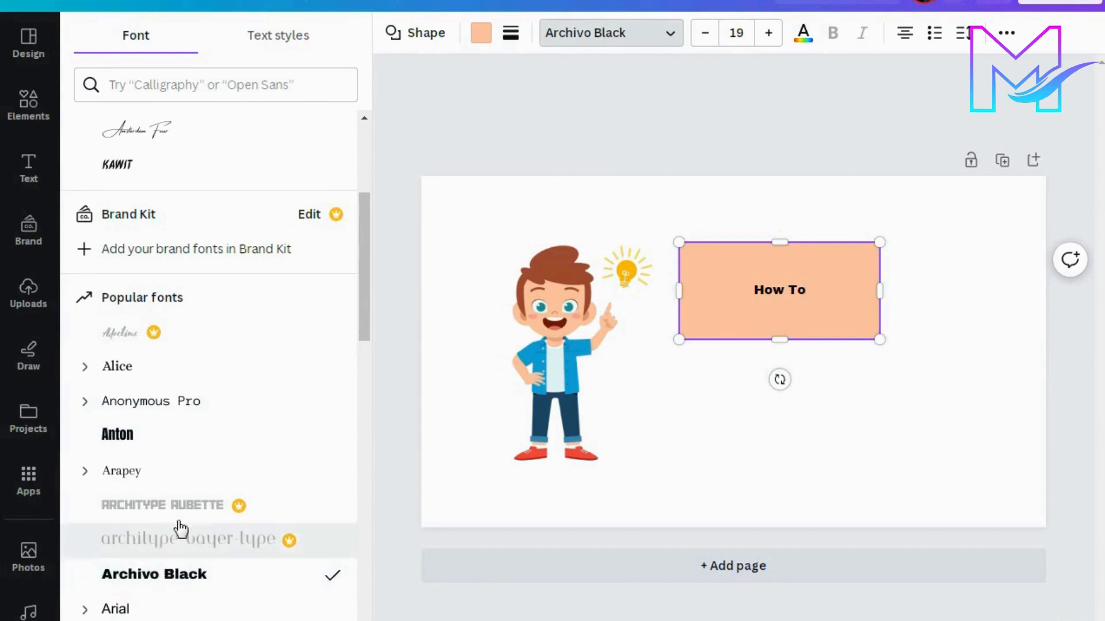
{"action": "scroll", "coordinate": [179, 440], "scroll_direction": "up", "scroll_amount": 5}
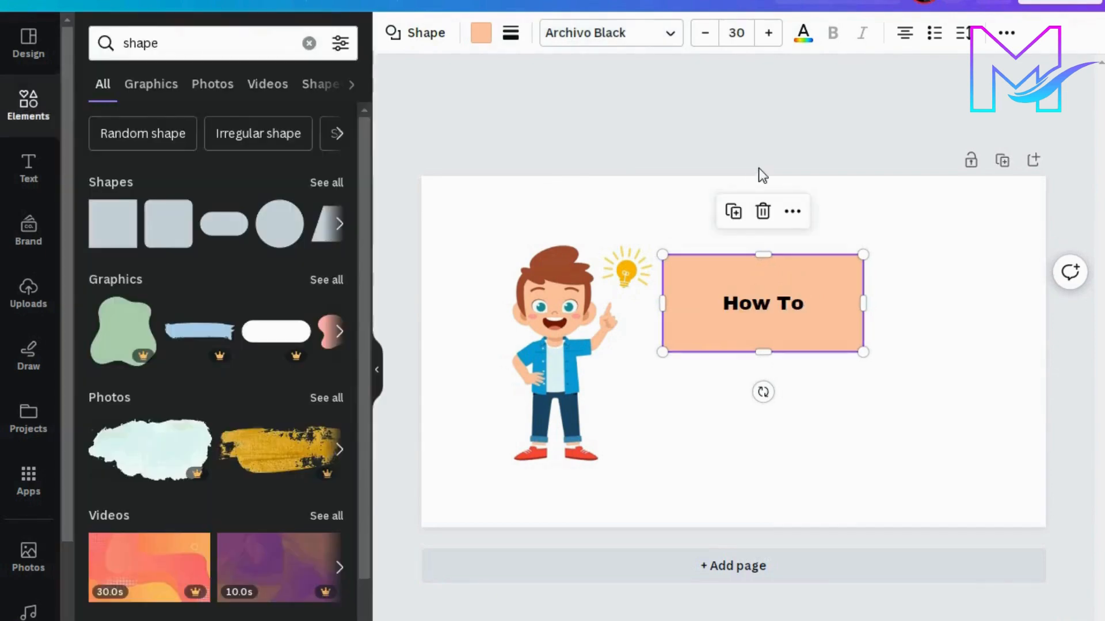
Step: Increase the "How To" font size to 50
{"action": "left_click", "coordinate": [767, 33]}
{"action": "left_click", "coordinate": [768, 32]}
{"action": "left_click", "coordinate": [767, 33]}
{"action": "left_click", "coordinate": [767, 33]}
{"action": "left_click", "coordinate": [767, 33]}
{"action": "left_click", "coordinate": [768, 33]}
{"action": "left_click", "coordinate": [767, 33]}
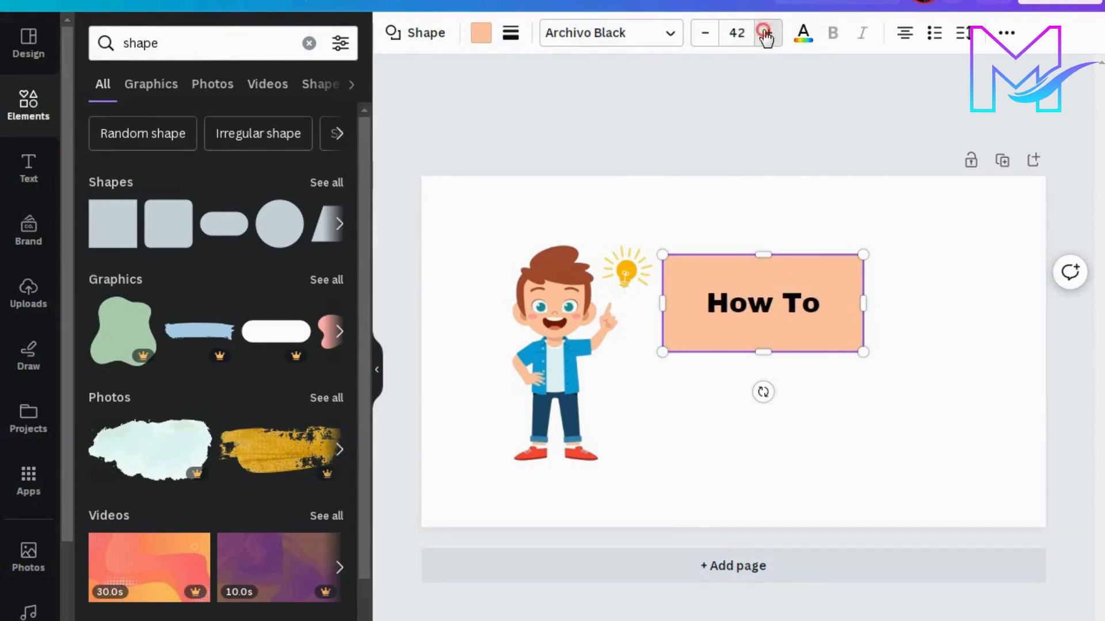
{"action": "left_click", "coordinate": [768, 33]}
{"action": "left_click", "coordinate": [768, 33]}
{"action": "left_click", "coordinate": [768, 33]}
{"action": "left_click", "coordinate": [768, 33]}
{"action": "left_click", "coordinate": [767, 32]}
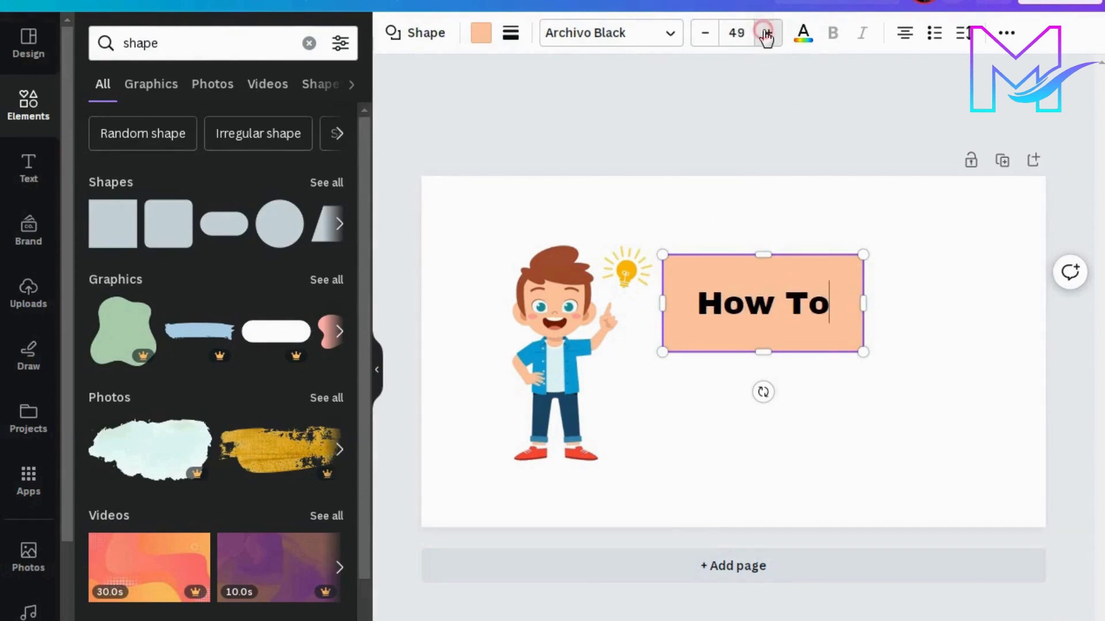
{"action": "left_click", "coordinate": [767, 33]}
{"action": "left_click", "coordinate": [813, 297]}
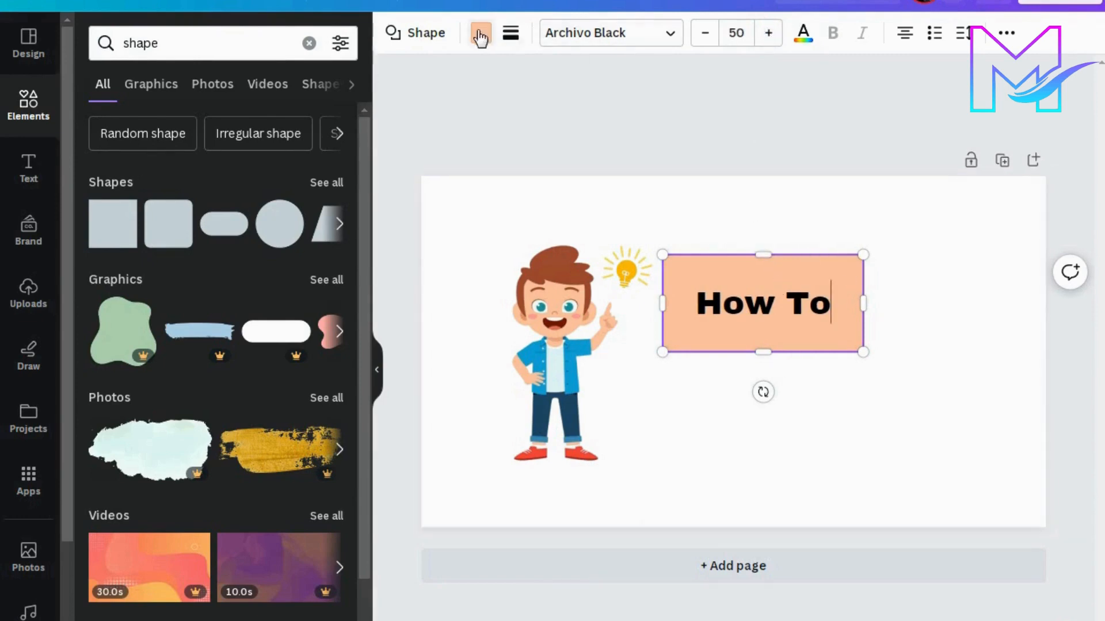
Step: Try an orange fill on the "How To" rectangle and settle on solid medium-dark grey
{"action": "left_click", "coordinate": [481, 34]}
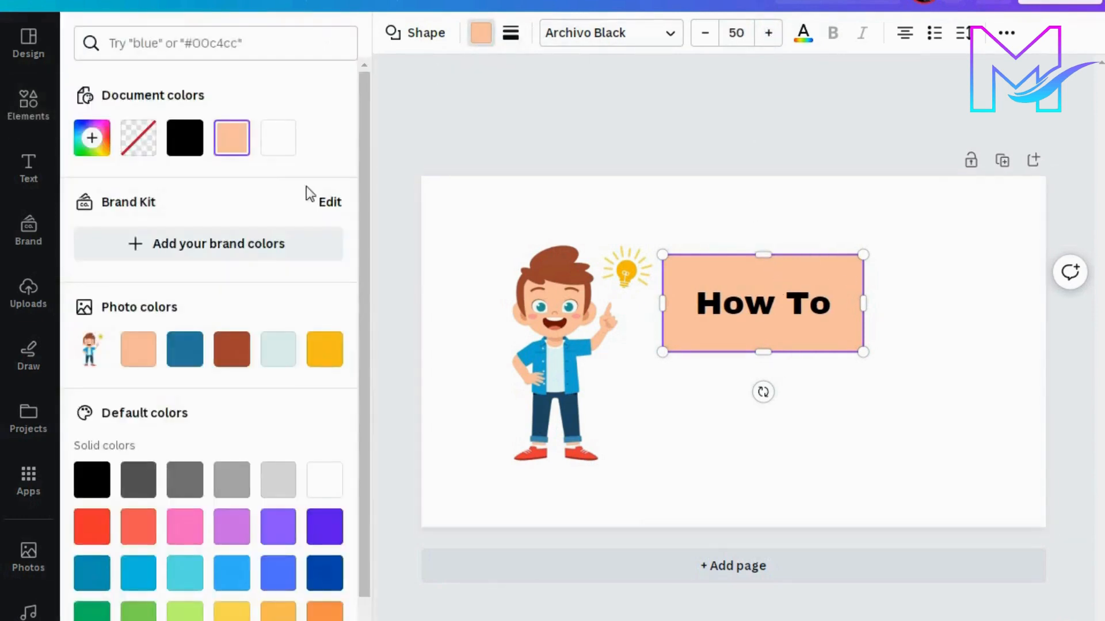
{"action": "left_click", "coordinate": [328, 584]}
{"action": "left_click", "coordinate": [326, 615]}
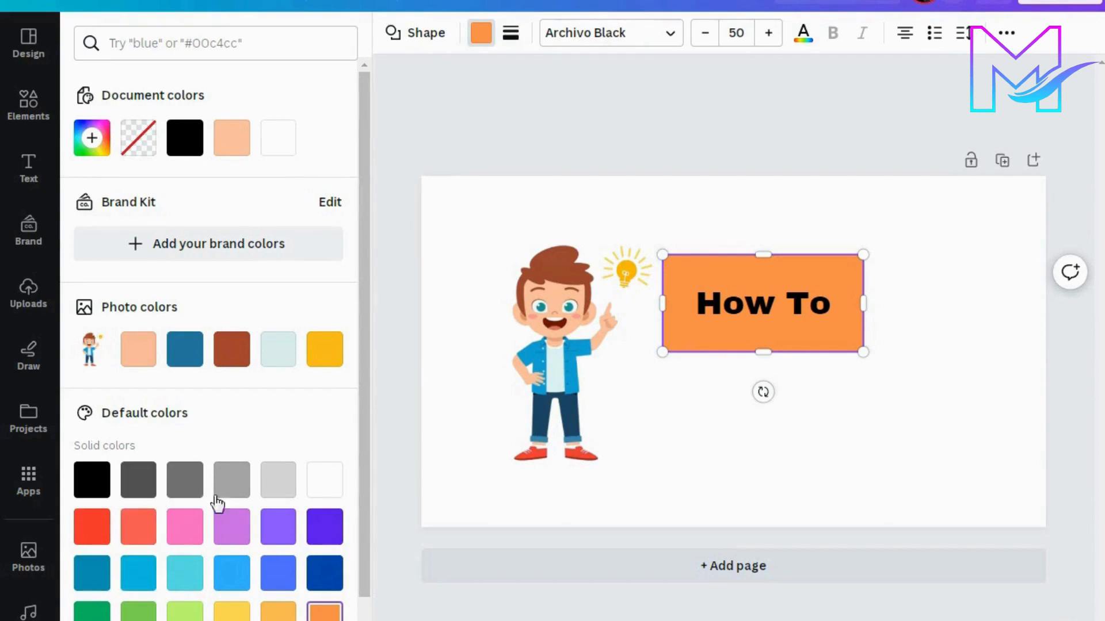
{"action": "left_click", "coordinate": [184, 481]}
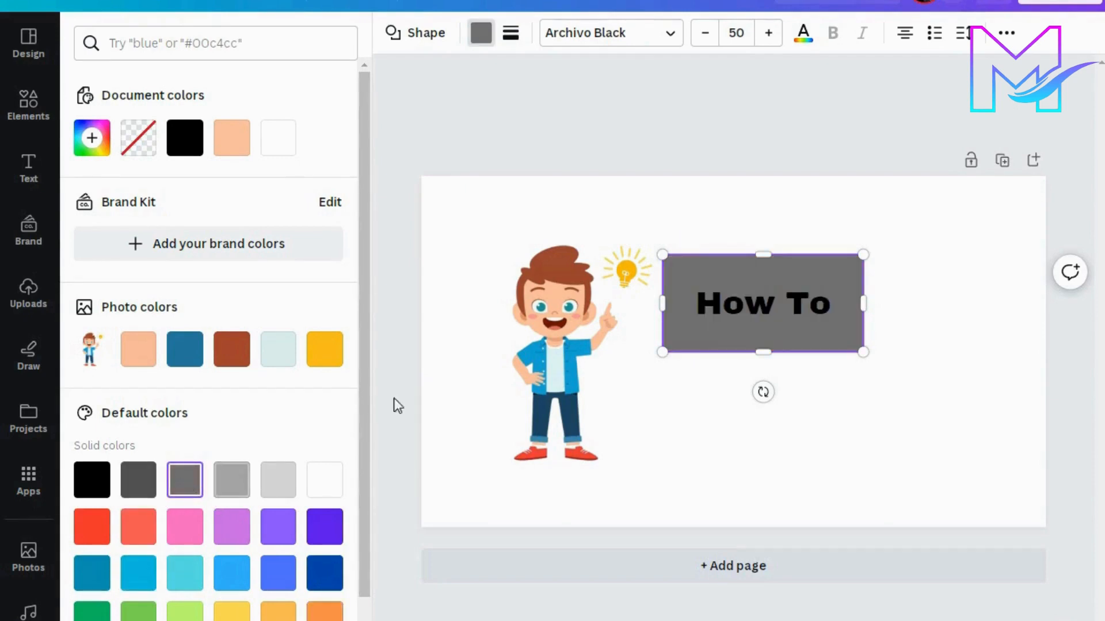
Step: Change the colour of the whole "How To" text to white
{"action": "double_click", "coordinate": [800, 311]}
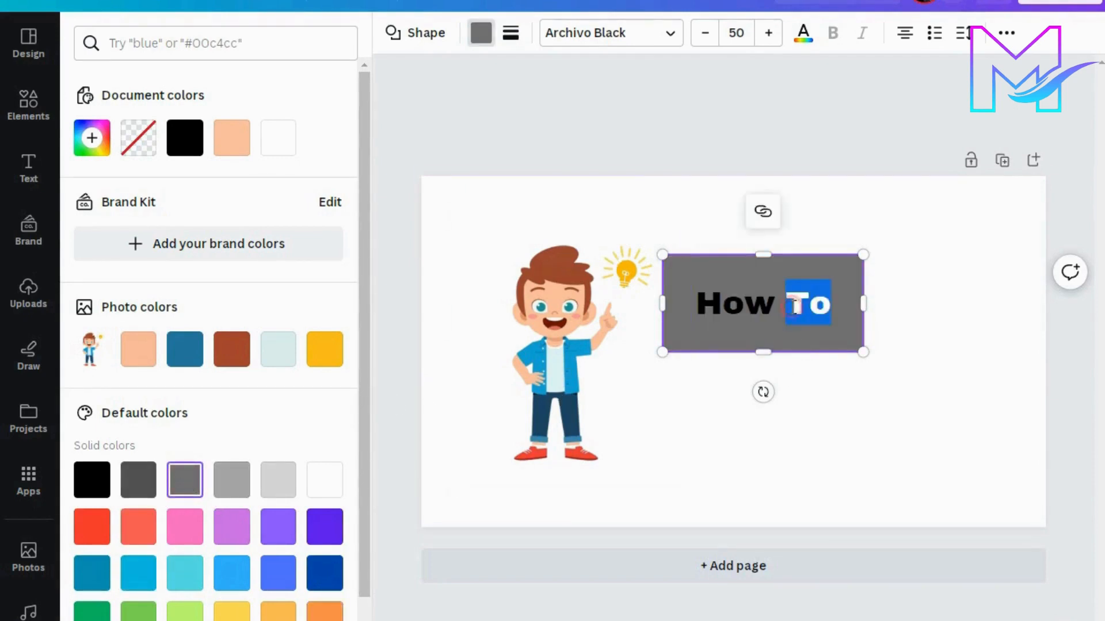
{"action": "left_click_drag", "start_coordinate": [695, 303], "coordinate": [832, 305]}
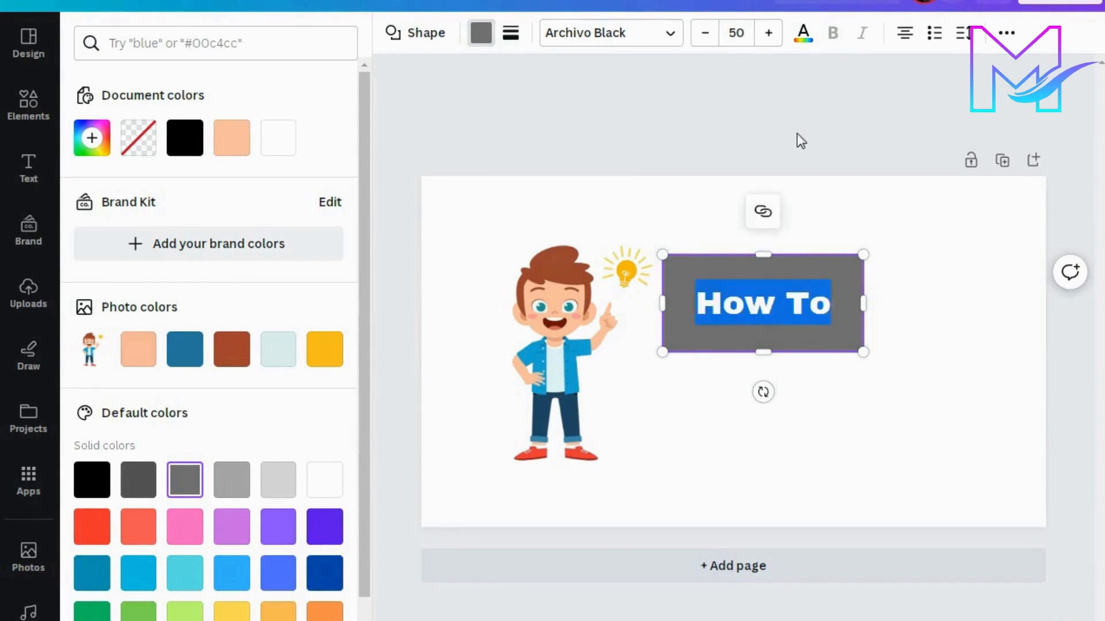
{"action": "left_click", "coordinate": [814, 41]}
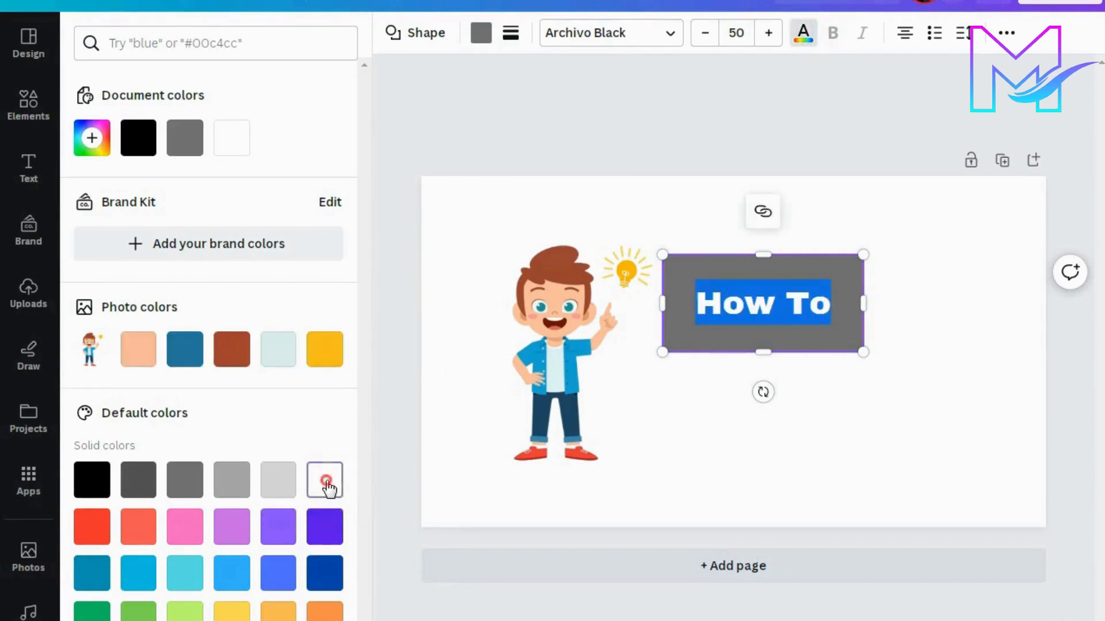
{"action": "left_click", "coordinate": [848, 300]}
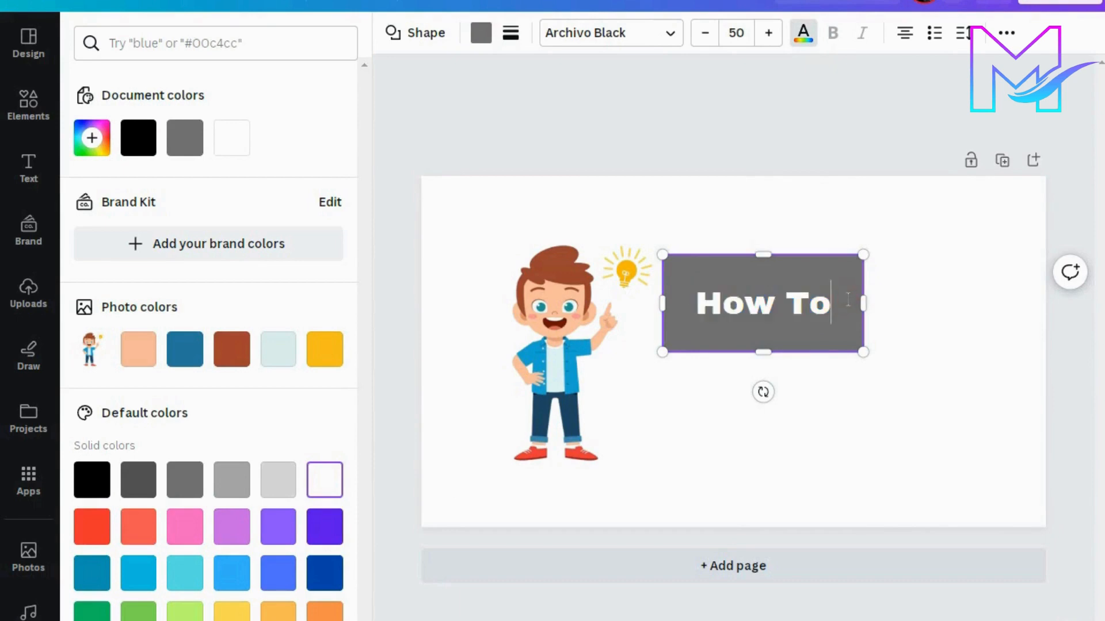
{"action": "left_click", "coordinate": [840, 151]}
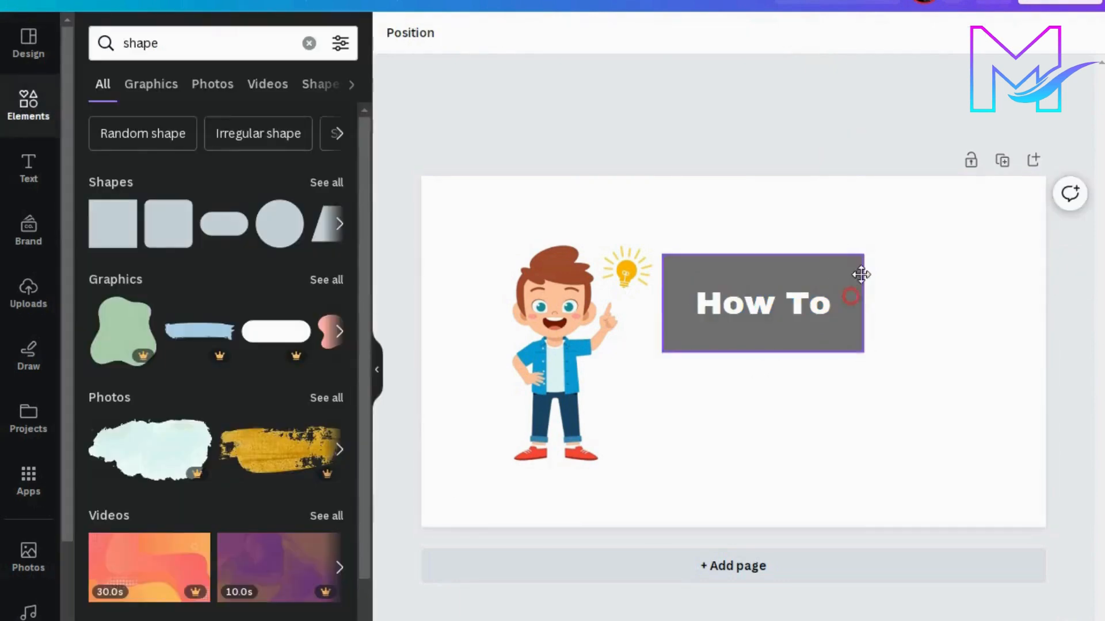
Step: Reduce the height of the grey "How To" box and place it higher on the page, beside the light bulb
{"action": "left_click_drag", "start_coordinate": [861, 274], "coordinate": [887, 239]}
{"action": "mouse_move", "coordinate": [742, 248]}
{"action": "left_mouse_down"}
{"action": "mouse_move", "coordinate": [714, 234]}
{"action": "mouse_move", "coordinate": [755, 219]}
{"action": "mouse_move", "coordinate": [755, 231]}
{"action": "left_mouse_up"}
{"action": "left_click_drag", "start_coordinate": [846, 261], "coordinate": [842, 233]}
{"action": "left_click", "coordinate": [863, 136]}
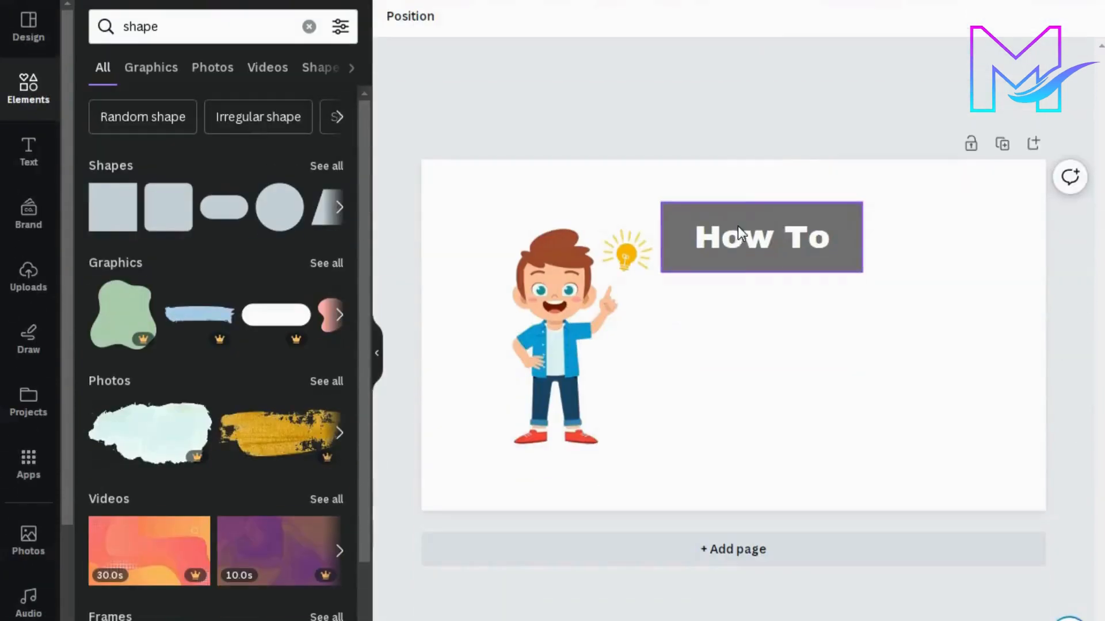
Step: Rotate the "How To" box slightly counterclockwise so its right end tilts upward
{"action": "left_click", "coordinate": [742, 251]}
{"action": "left_click_drag", "start_coordinate": [767, 266], "coordinate": [765, 257]}
{"action": "left_click_drag", "start_coordinate": [747, 297], "coordinate": [754, 300]}
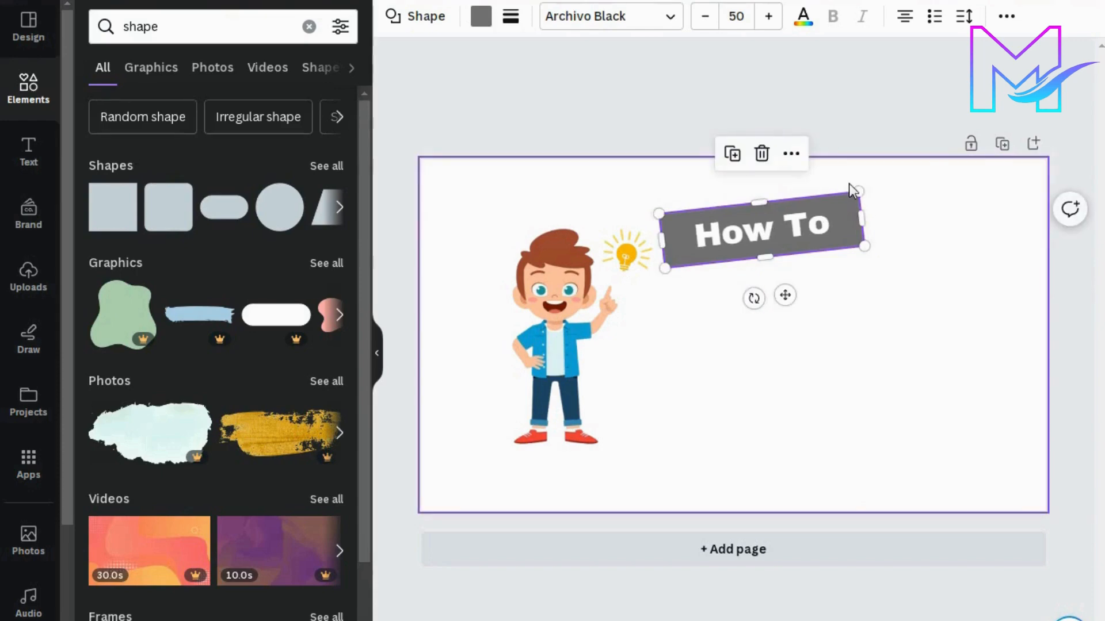
Step: Enlarge the tilted "How To" box slightly and nudge it closer to the light bulb
{"action": "left_click_drag", "start_coordinate": [860, 190], "coordinate": [873, 184]}
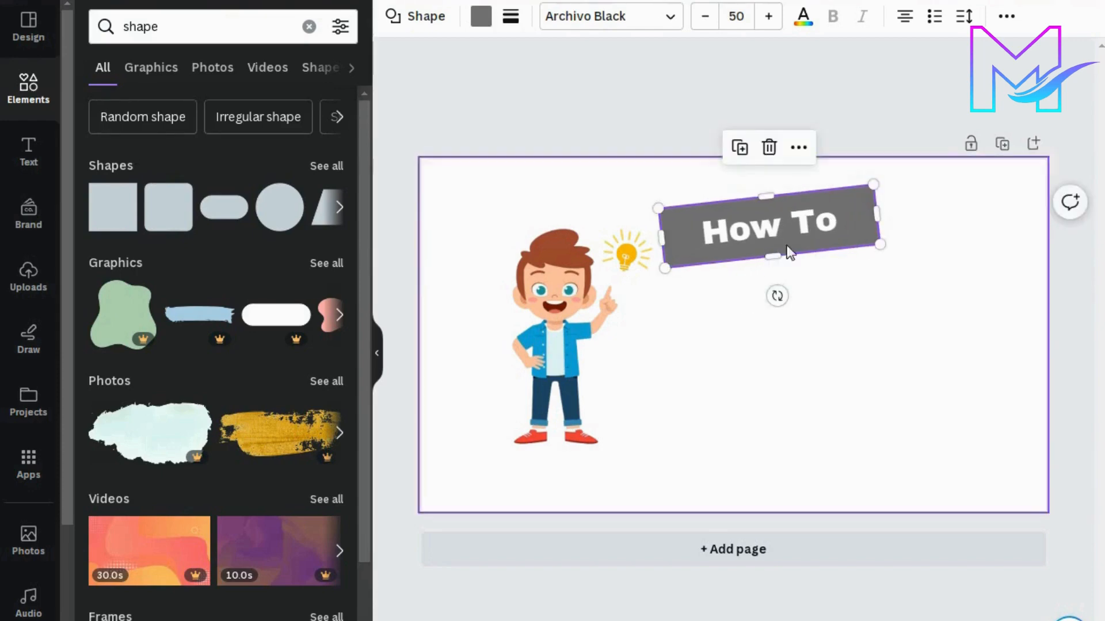
{"action": "left_click", "coordinate": [815, 117]}
{"action": "left_click_drag", "start_coordinate": [763, 230], "coordinate": [758, 229]}
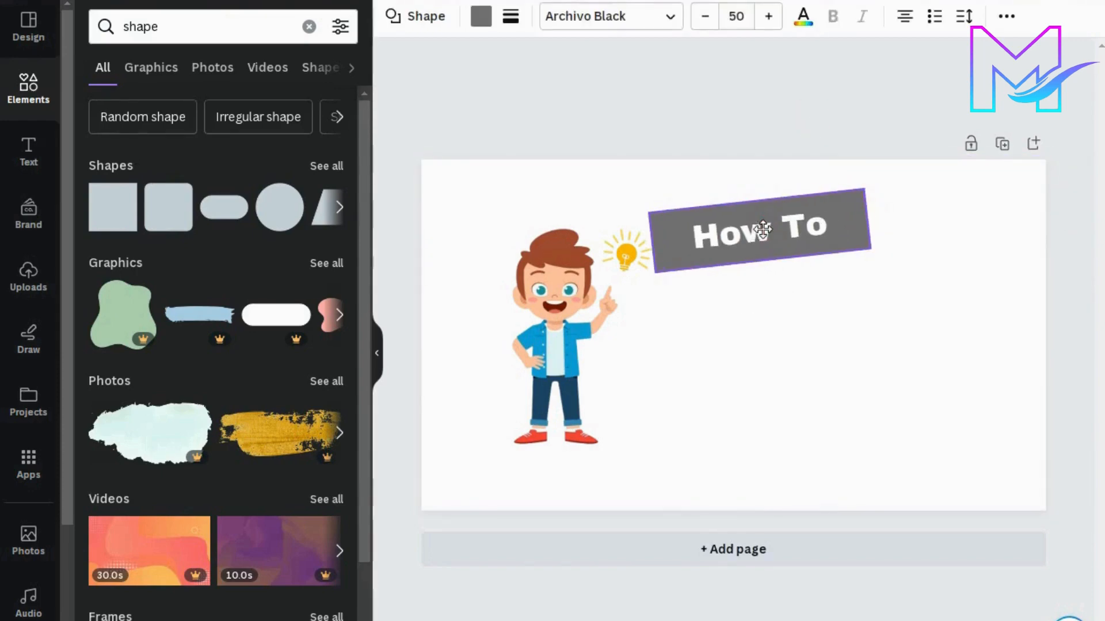
{"action": "left_click", "coordinate": [877, 122]}
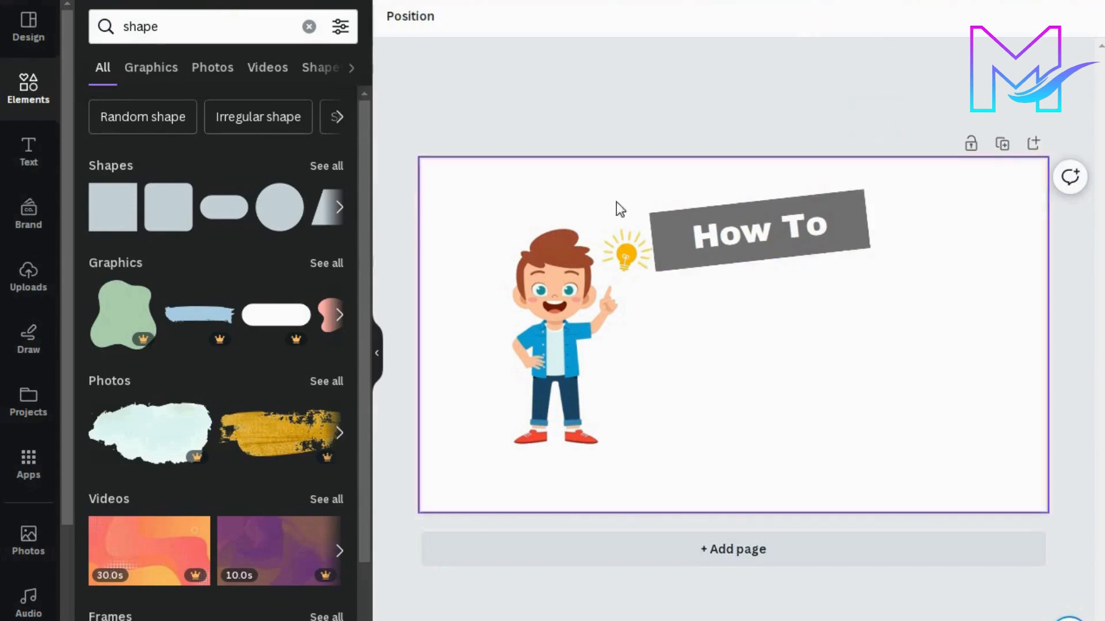
Step: Duplicate the grey "How To" box and place the copy directly below the original
{"action": "right_click", "coordinate": [709, 231]}
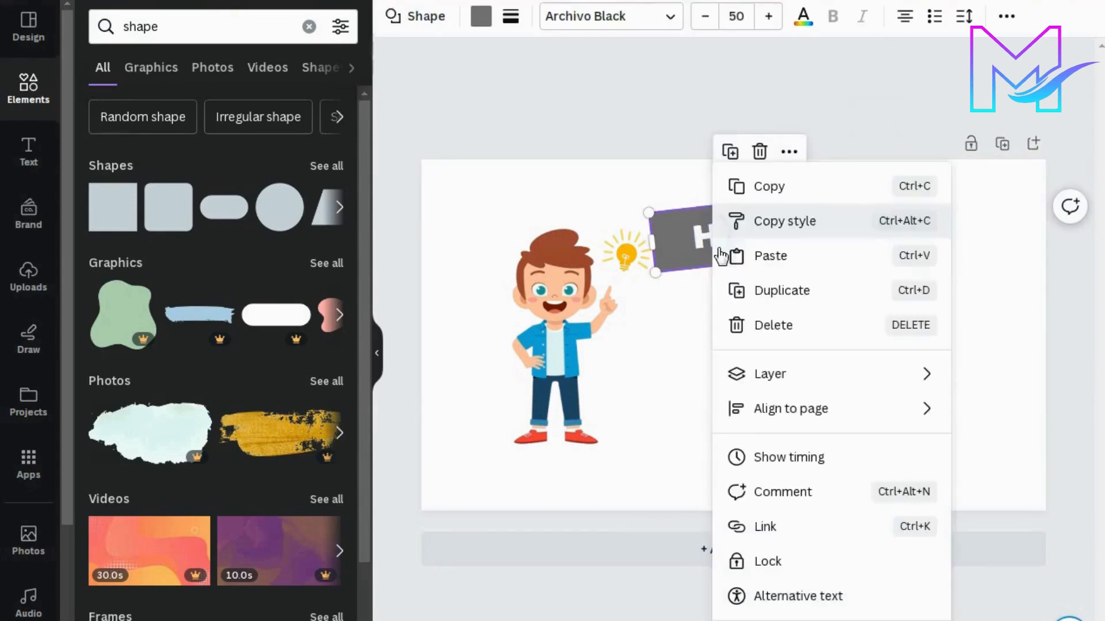
{"action": "left_click", "coordinate": [754, 299]}
{"action": "left_click_drag", "start_coordinate": [765, 267], "coordinate": [768, 333]}
Step: Replace the duplicated box's text with "Make a Thumbnail" and widen the box so the text fits on two lines
{"action": "left_click_drag", "start_coordinate": [836, 300], "coordinate": [704, 306]}
{"action": "right_click", "coordinate": [726, 321]}
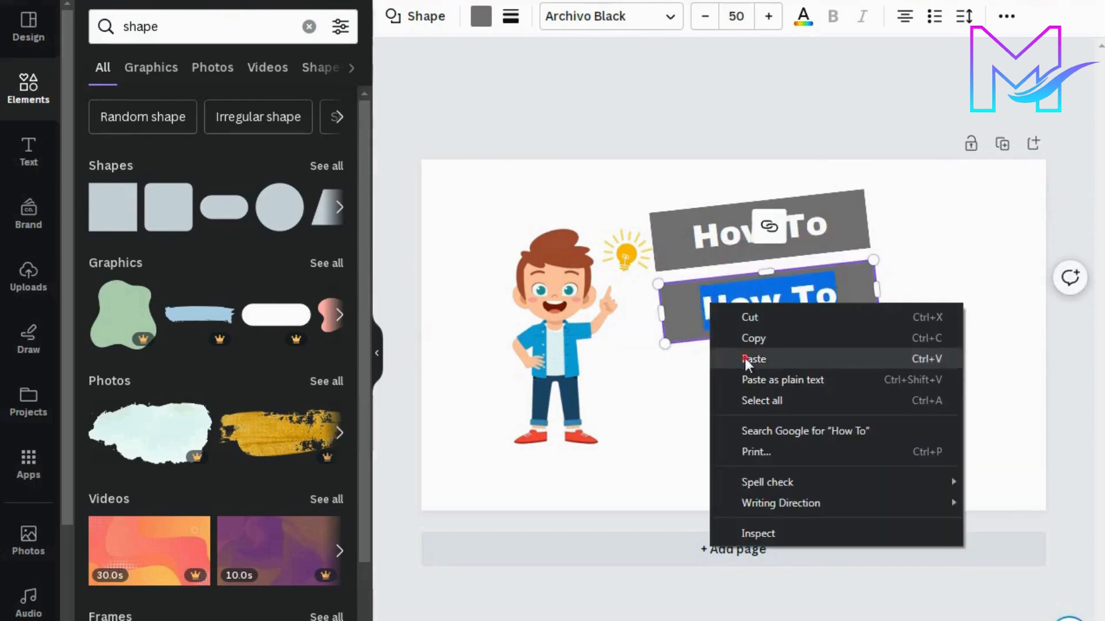
{"action": "left_click", "coordinate": [719, 359]}
{"action": "left_click_drag", "start_coordinate": [885, 334], "coordinate": [953, 323]}
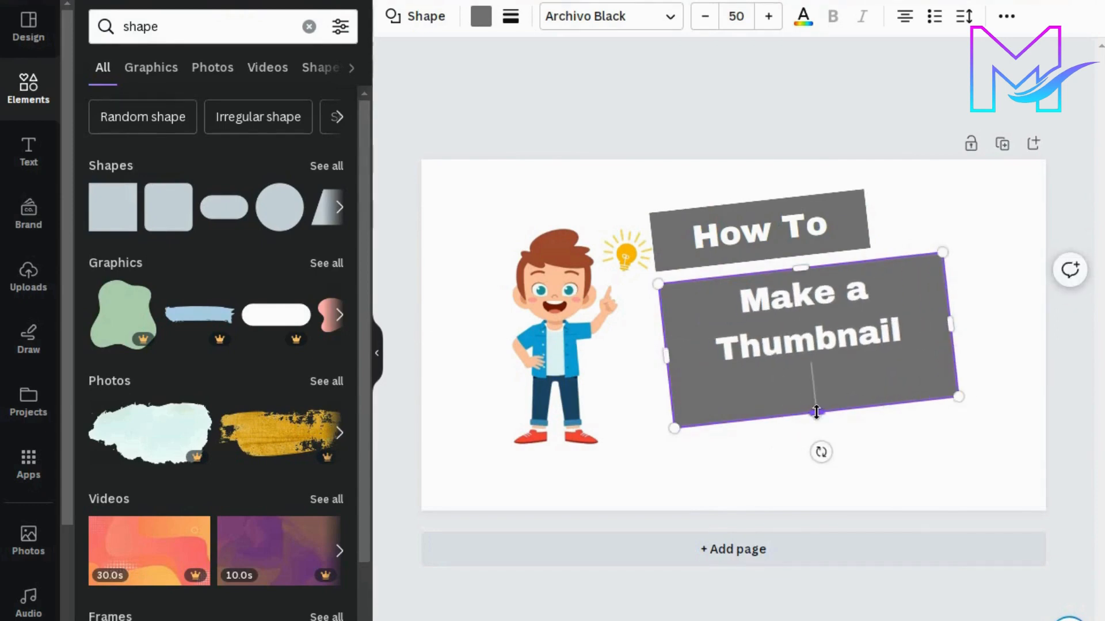
Step: Remove the blank line after "Make a Thumbnail" and trim the box's height and sides to fit the two text lines
{"action": "left_click_drag", "start_coordinate": [816, 412], "coordinate": [827, 360]}
{"action": "key", "text": "BackSpace"}
{"action": "left_click_drag", "start_coordinate": [805, 267], "coordinate": [805, 313]}
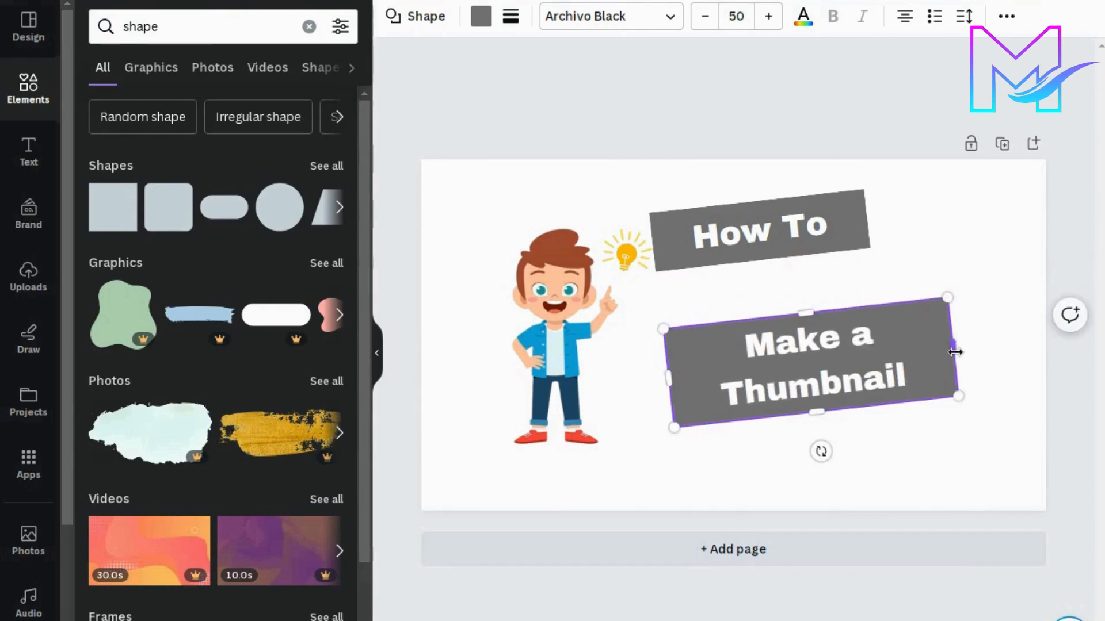
{"action": "left_click_drag", "start_coordinate": [955, 352], "coordinate": [969, 347]}
{"action": "left_click_drag", "start_coordinate": [829, 414], "coordinate": [835, 393]}
{"action": "left_click_drag", "start_coordinate": [668, 379], "coordinate": [683, 378]}
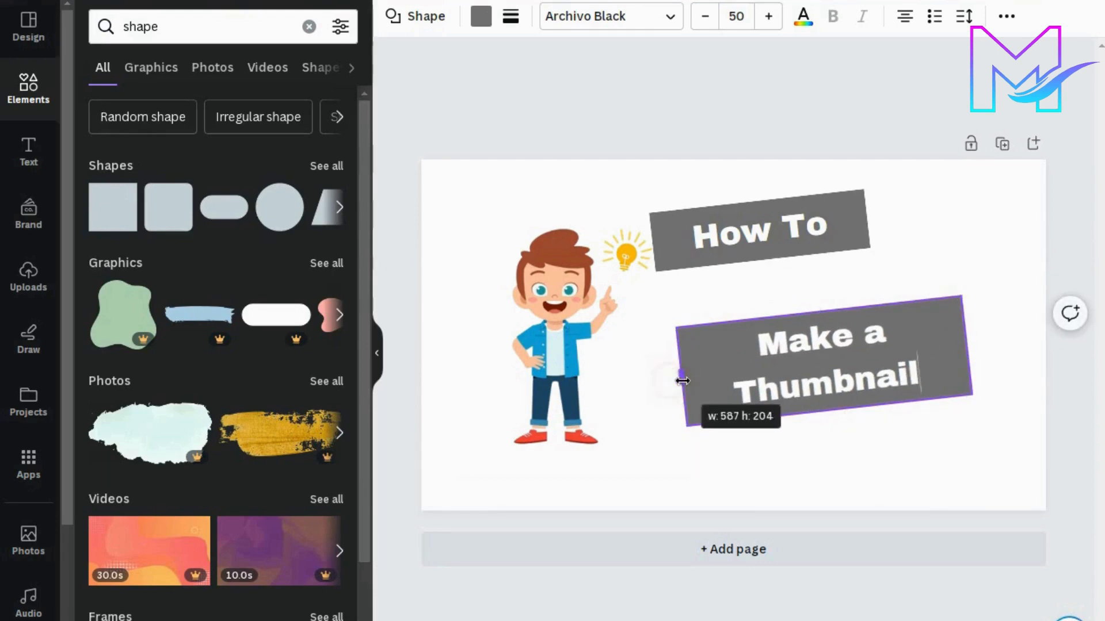
Step: Increase the font size of the "Make a Thumbnail" text to 58
{"action": "left_click_drag", "start_coordinate": [802, 390], "coordinate": [757, 339]}
{"action": "left_click", "coordinate": [877, 388]}
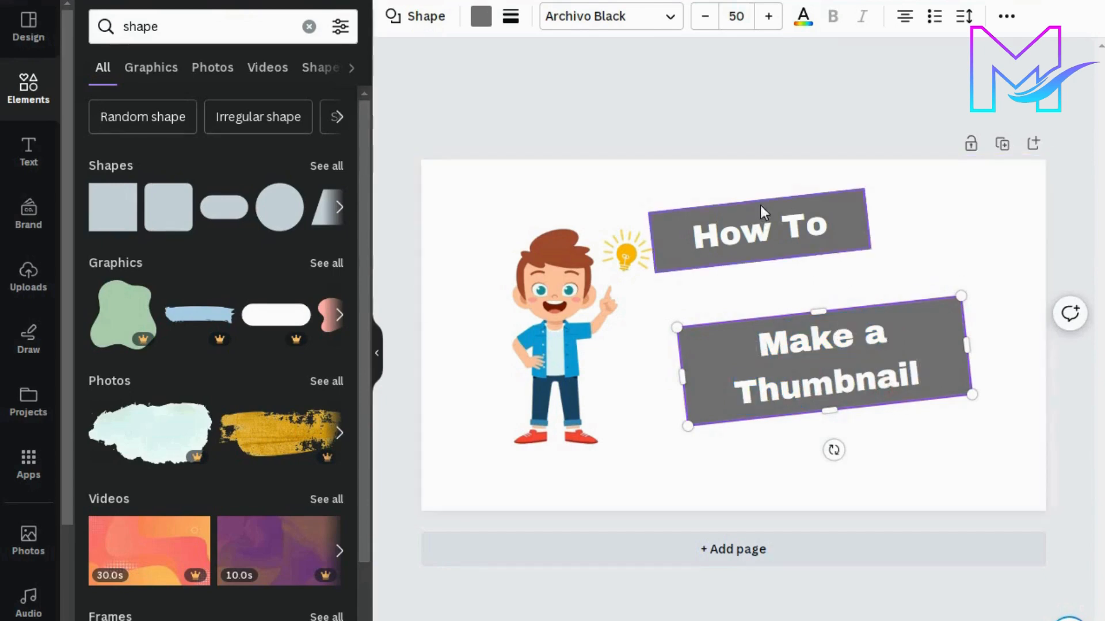
{"action": "left_click", "coordinate": [769, 23]}
{"action": "left_click", "coordinate": [770, 23]}
{"action": "left_click", "coordinate": [769, 23]}
{"action": "left_click", "coordinate": [770, 23]}
{"action": "left_click", "coordinate": [770, 23]}
{"action": "left_click", "coordinate": [770, 23]}
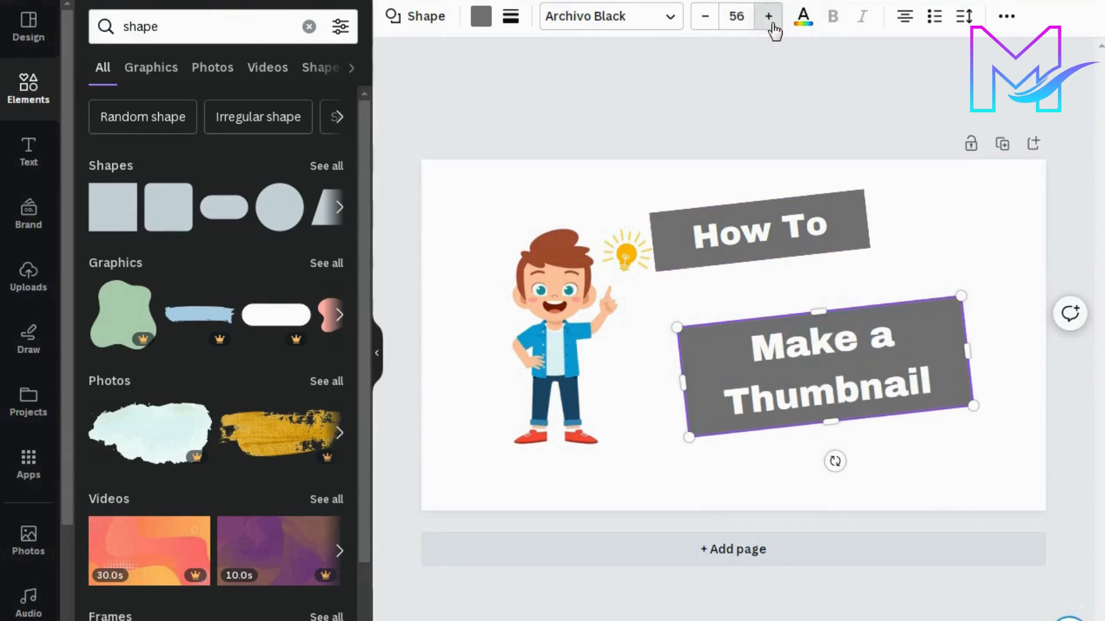
{"action": "left_click", "coordinate": [770, 23]}
{"action": "left_click", "coordinate": [770, 23]}
Step: Widen the "Make a Thumbnail" box and position it directly beneath the "How To" box
{"action": "left_click_drag", "start_coordinate": [972, 360], "coordinate": [1012, 348]}
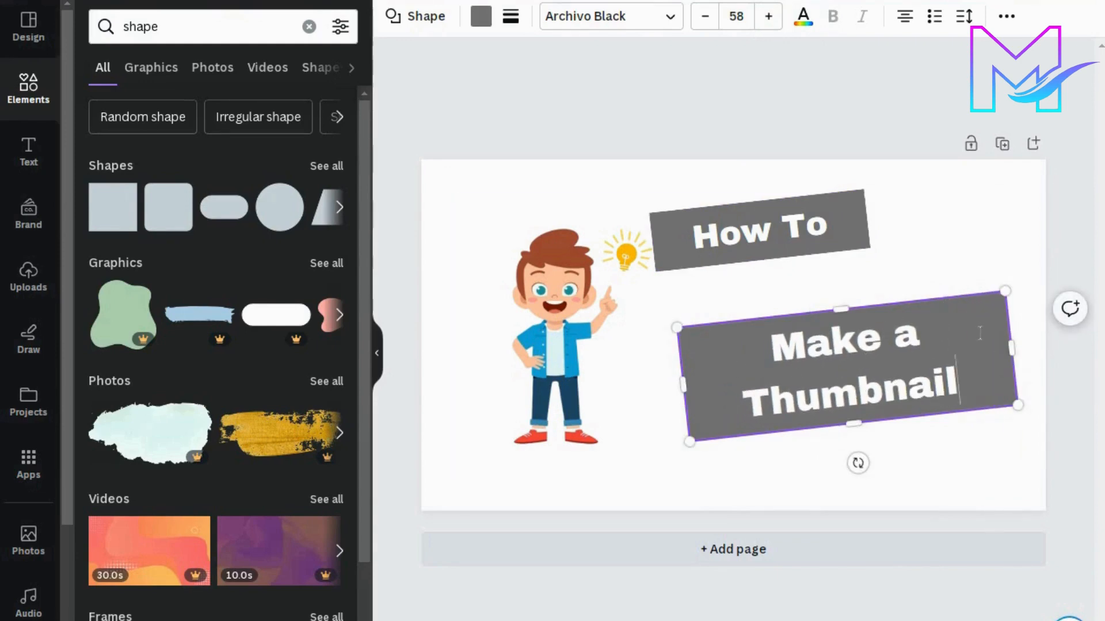
{"action": "left_click", "coordinate": [913, 103]}
{"action": "key", "text": "ctrl+z"}
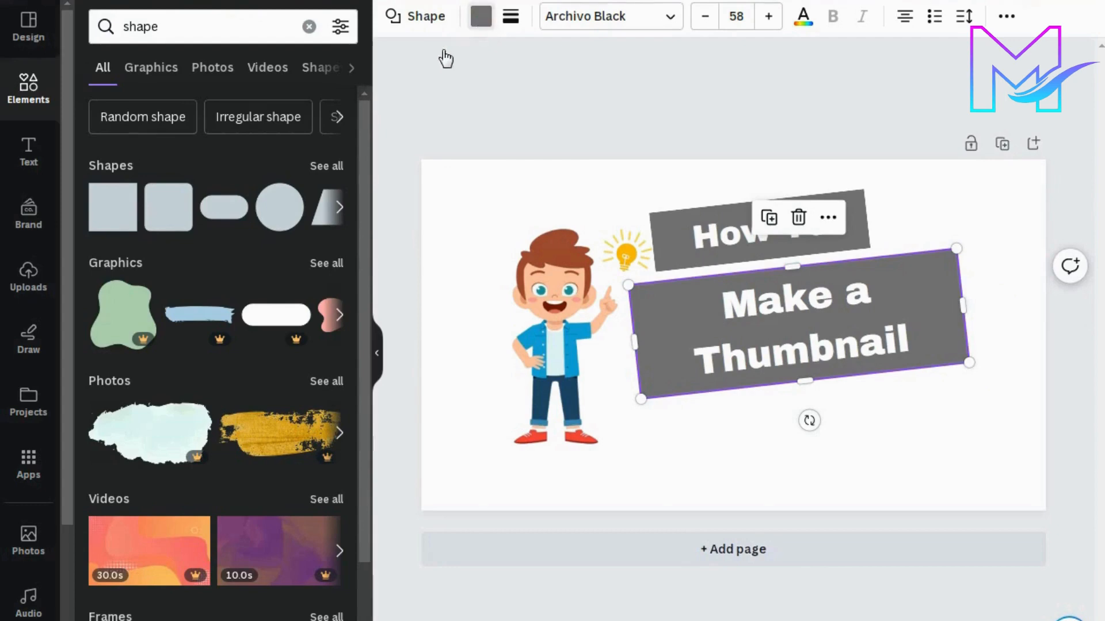
Step: Fill the "Make a Thumbnail" box with solid orange after trying the photo's yellow and pale blue
{"action": "left_click", "coordinate": [480, 16]}
{"action": "left_click", "coordinate": [322, 345]}
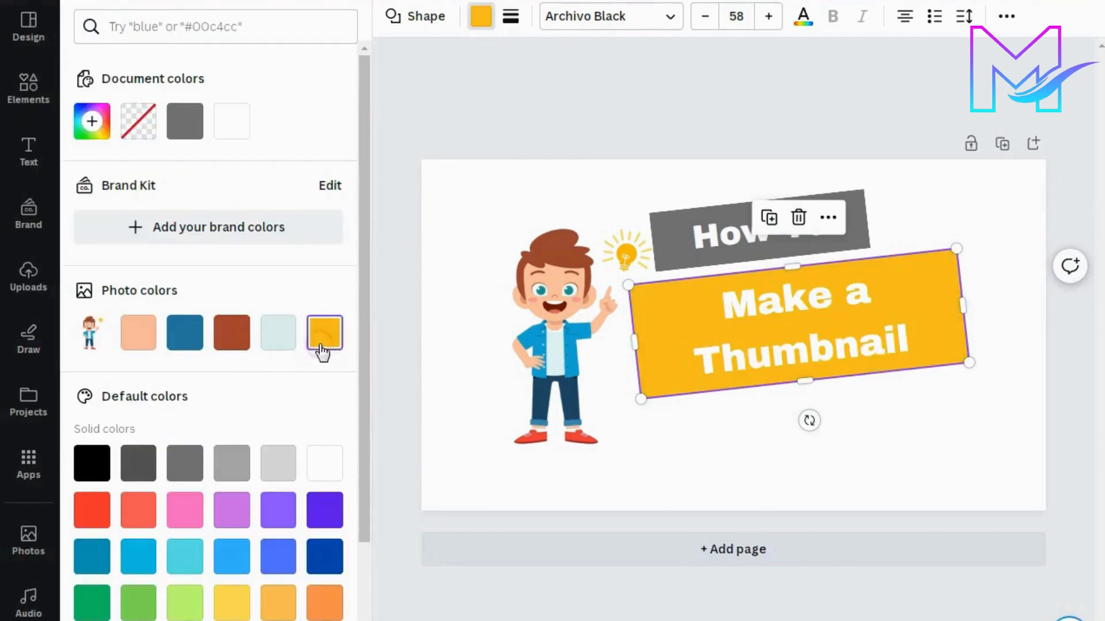
{"action": "left_click", "coordinate": [277, 344]}
{"action": "scroll", "coordinate": [287, 460], "scroll_direction": "down", "scroll_amount": 3}
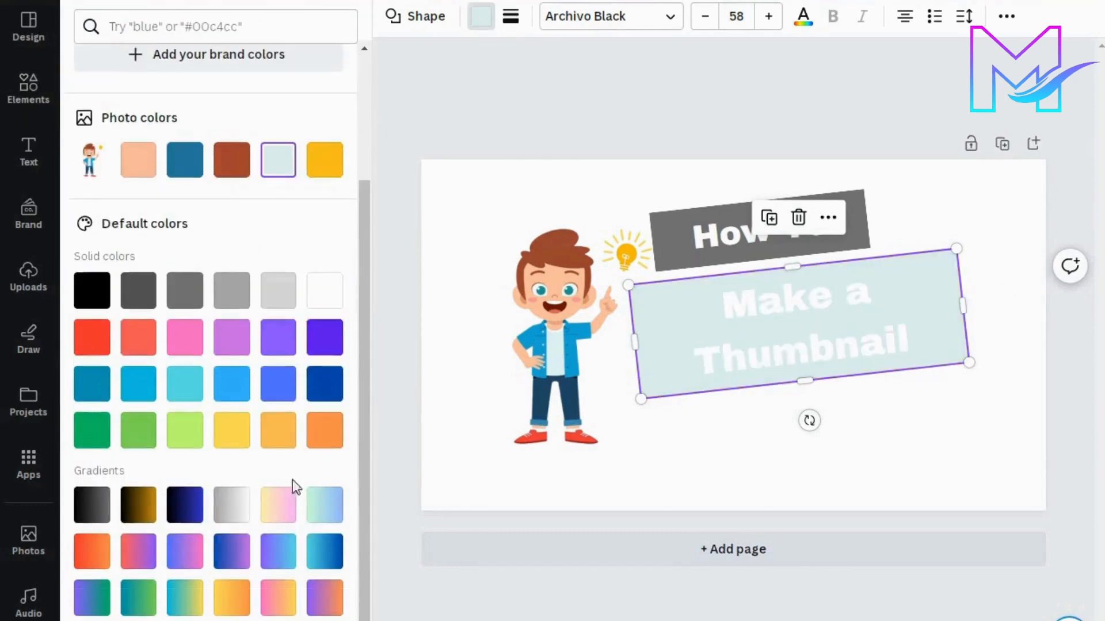
{"action": "left_click", "coordinate": [318, 442]}
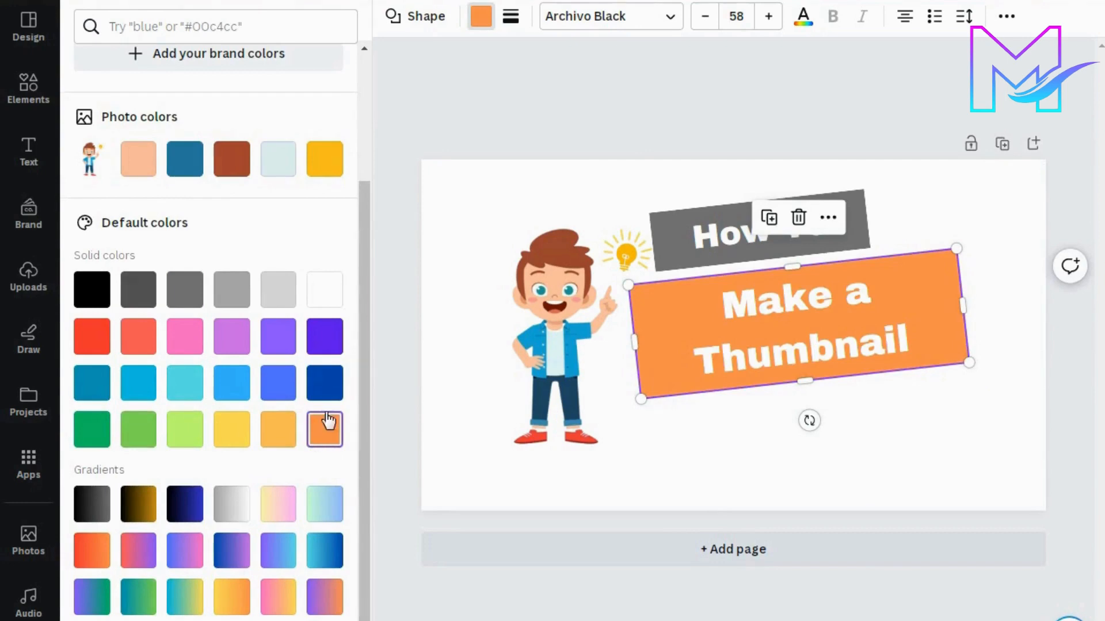
{"action": "left_click", "coordinate": [629, 138]}
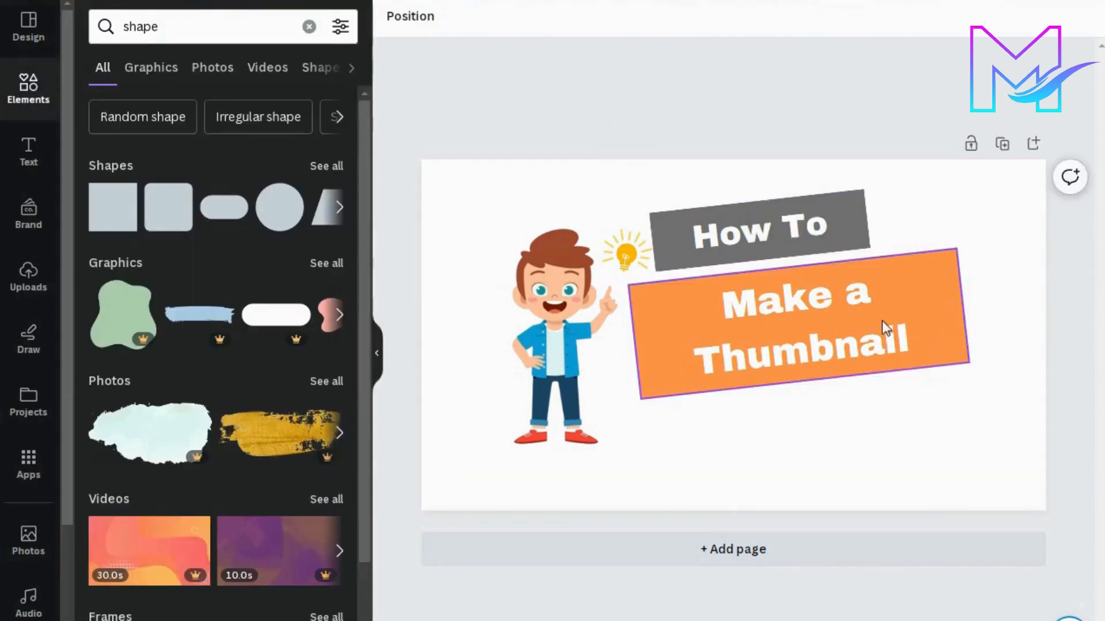
Step: Increase the font size of the "Make a Thumbnail" text to 64
{"action": "left_click", "coordinate": [750, 305]}
{"action": "left_click", "coordinate": [717, 307]}
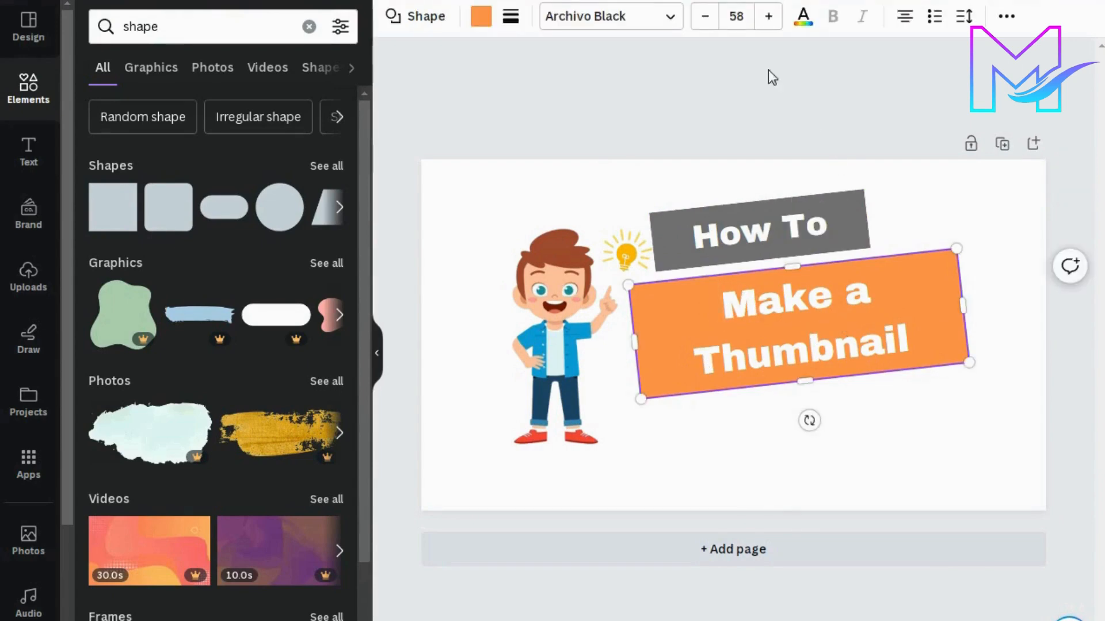
{"action": "left_click", "coordinate": [768, 16]}
{"action": "left_click", "coordinate": [768, 16]}
{"action": "left_click", "coordinate": [768, 16]}
{"action": "left_click", "coordinate": [768, 16]}
{"action": "left_click", "coordinate": [768, 16]}
{"action": "left_click", "coordinate": [768, 16]}
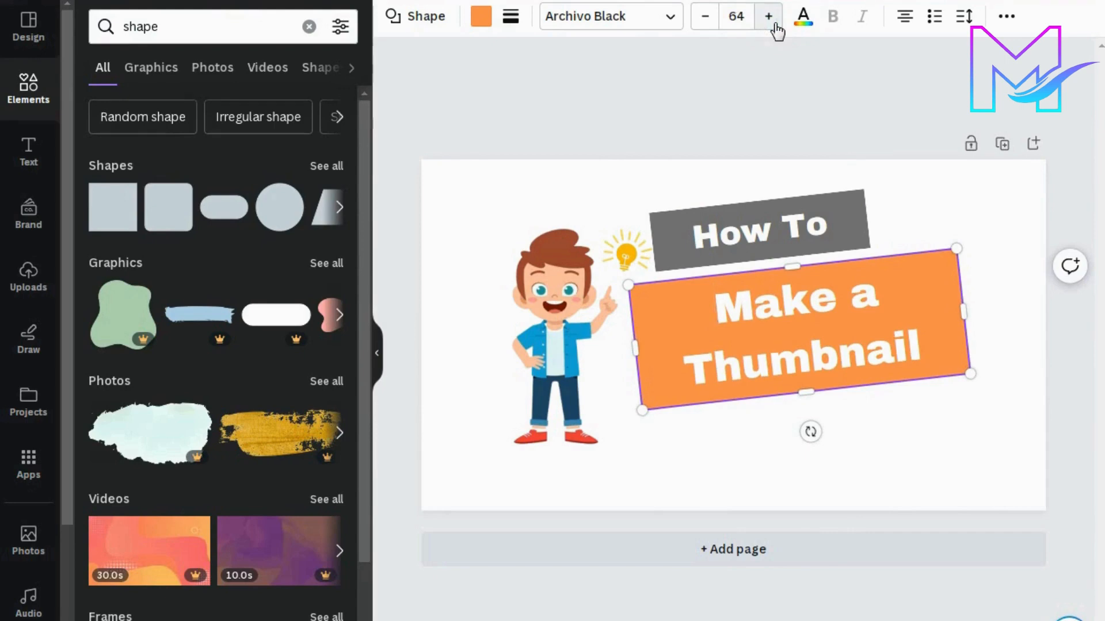
Step: Try dark blue and red as colours for the whole "Make a Thumbnail" text
{"action": "left_click_drag", "start_coordinate": [840, 318], "coordinate": [942, 347]}
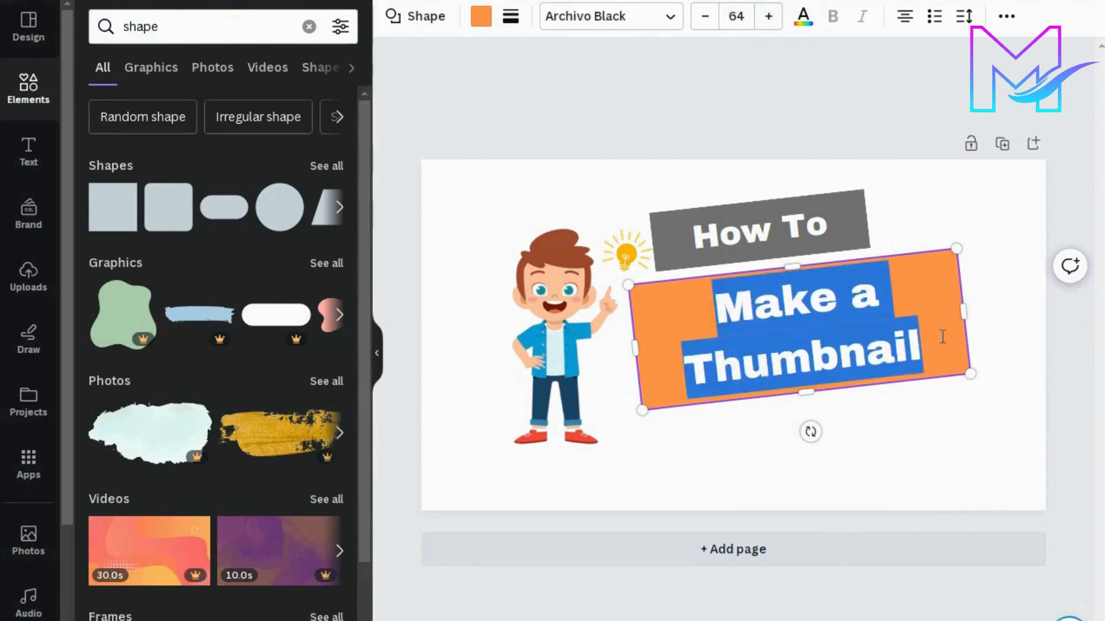
{"action": "left_click", "coordinate": [803, 23]}
{"action": "left_click", "coordinate": [324, 567]}
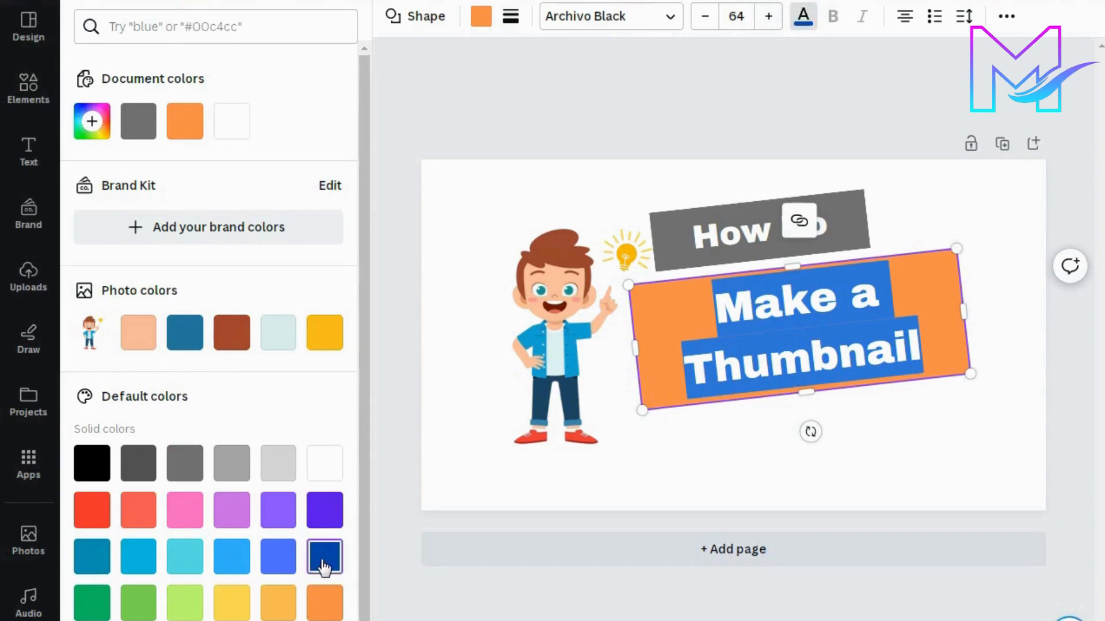
{"action": "left_click", "coordinate": [685, 334]}
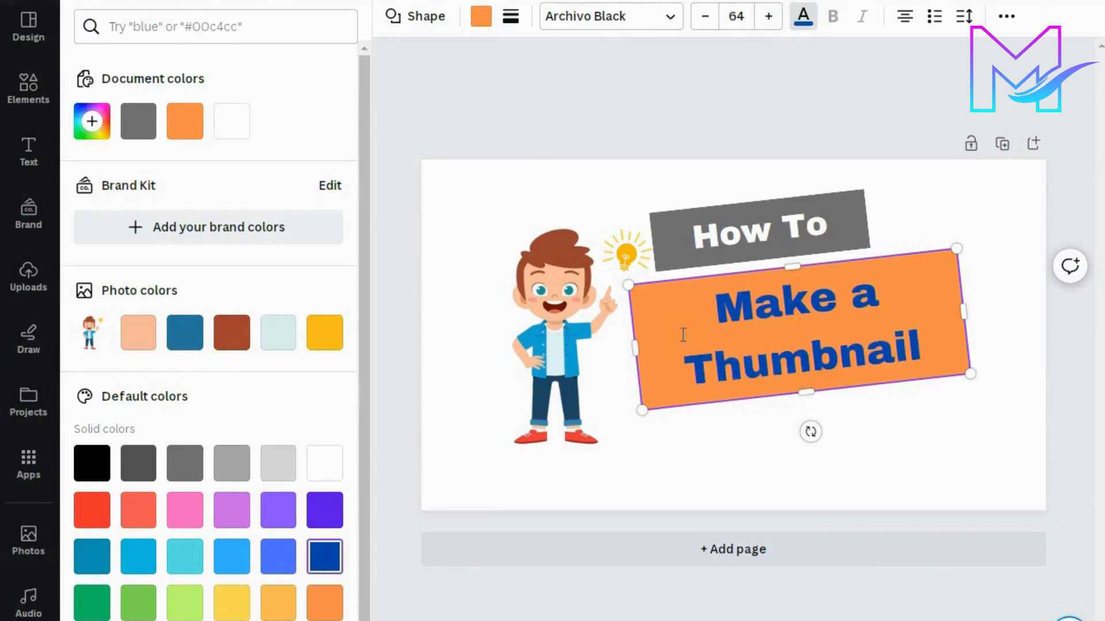
{"action": "left_click_drag", "start_coordinate": [715, 317], "coordinate": [943, 353]}
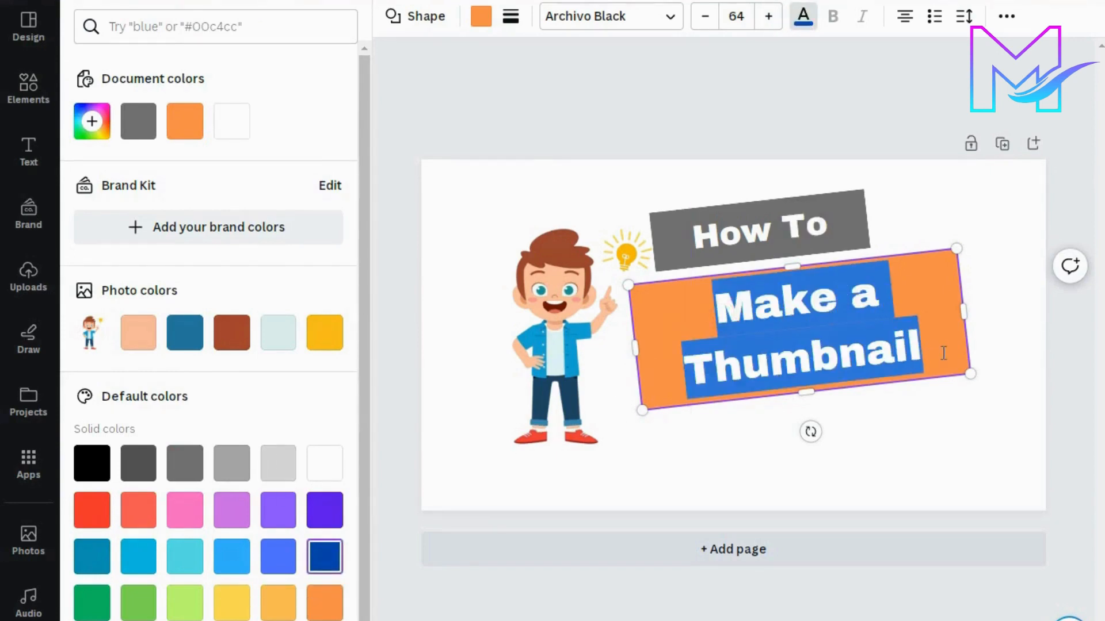
{"action": "left_click", "coordinate": [102, 517]}
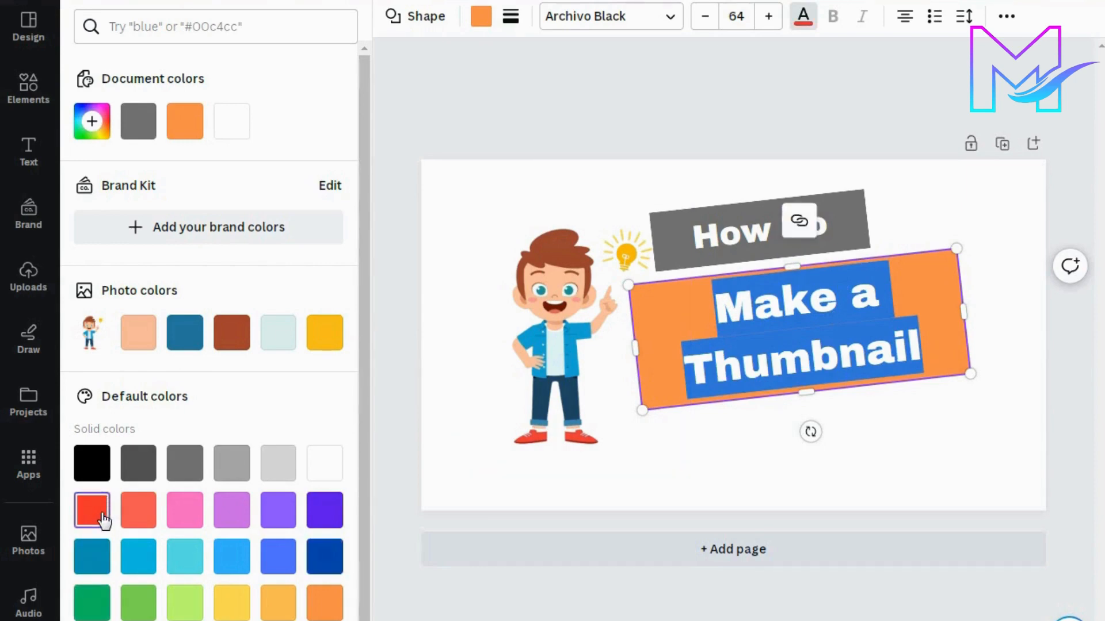
{"action": "left_click", "coordinate": [684, 355]}
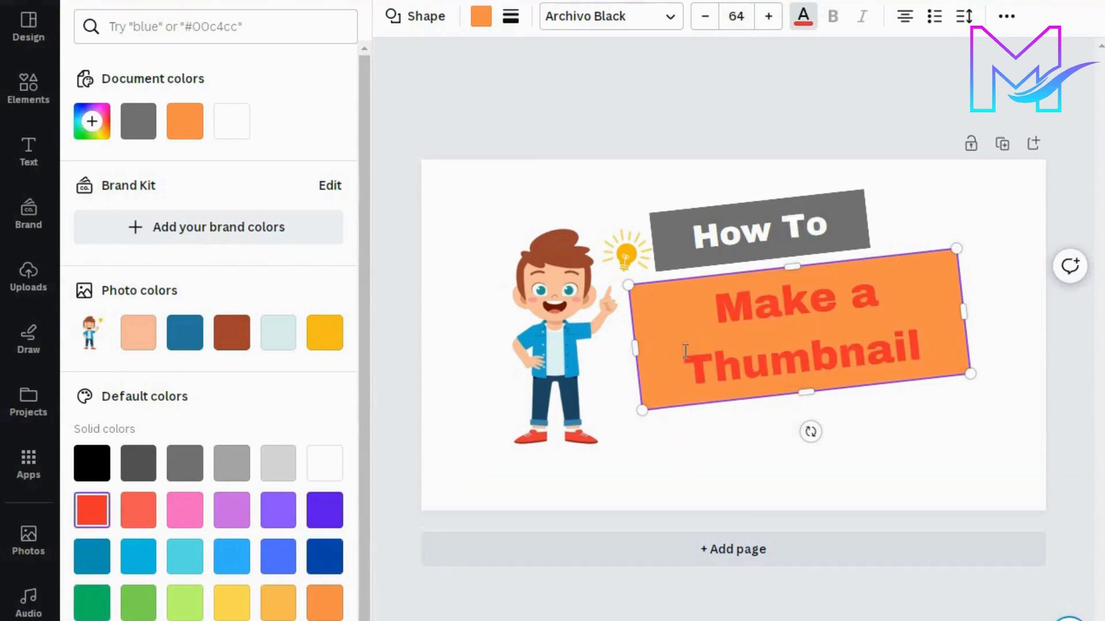
Step: Change the colour of the whole "Make a Thumbnail" text to light grey
{"action": "left_click_drag", "start_coordinate": [718, 318], "coordinate": [944, 352]}
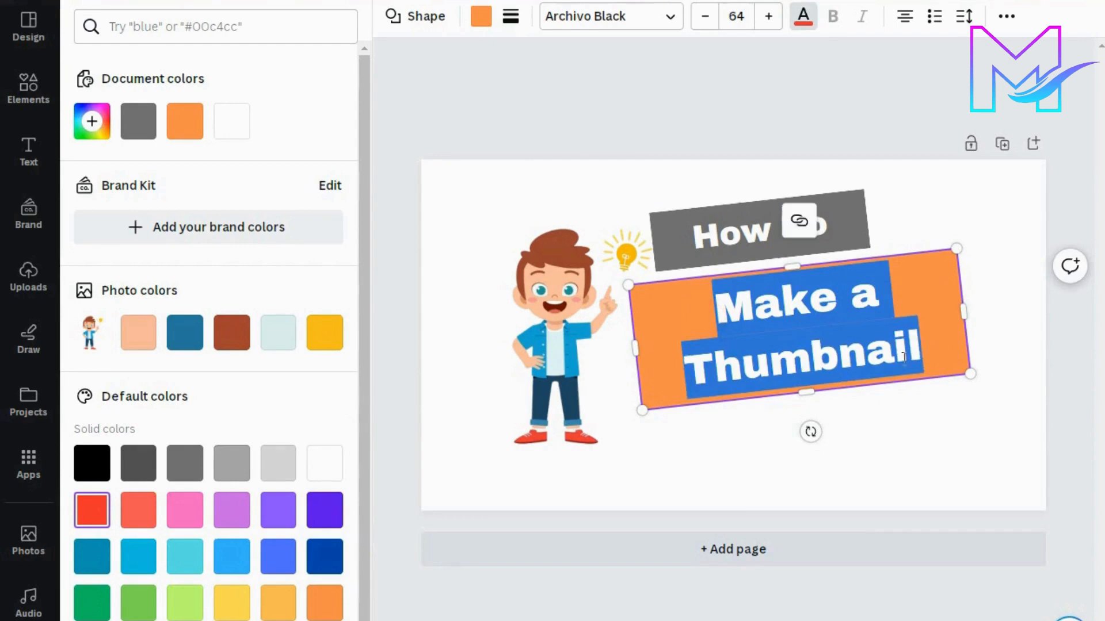
{"action": "left_click", "coordinate": [278, 472]}
{"action": "left_click", "coordinate": [837, 315]}
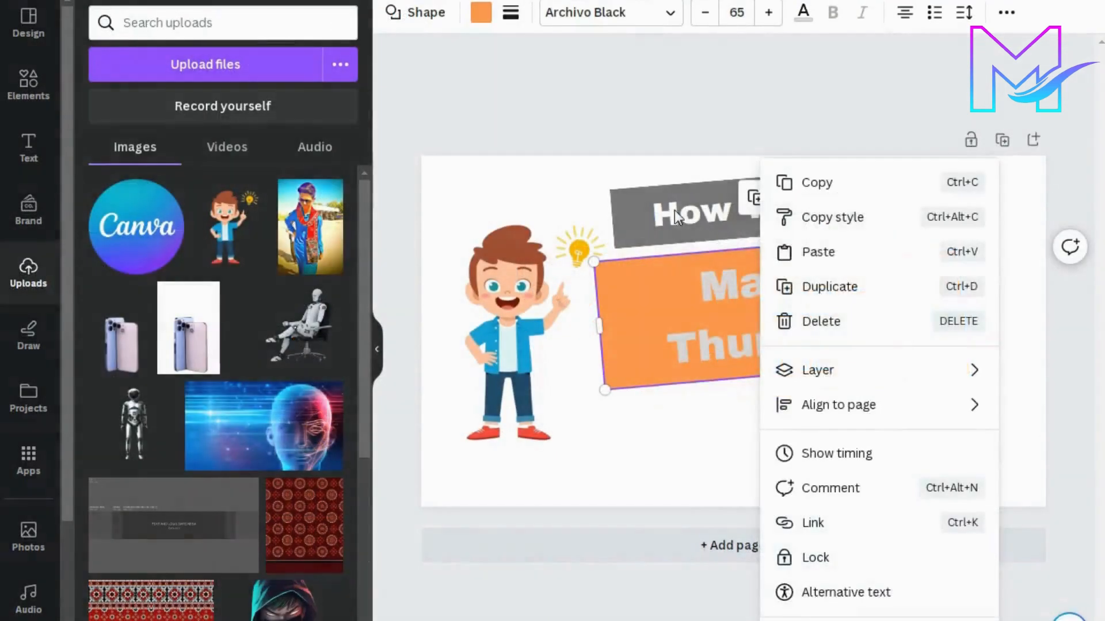
Step: Duplicate the grey "How To" box and place the copy below the orange box
{"action": "right_click", "coordinate": [673, 214]}
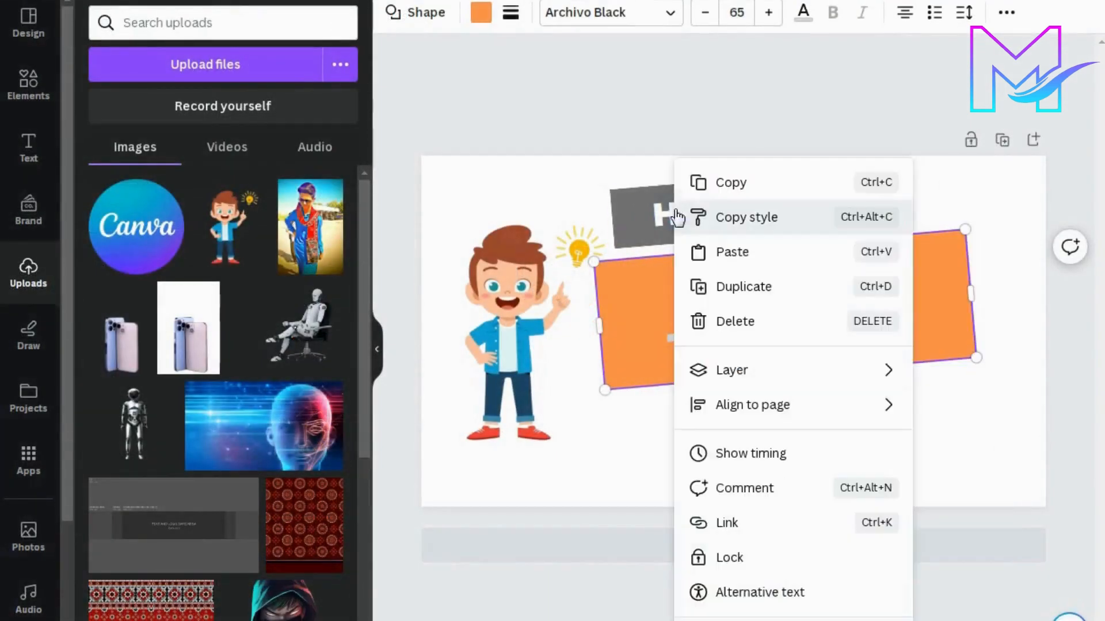
{"action": "left_click", "coordinate": [733, 249]}
{"action": "right_click", "coordinate": [679, 239]}
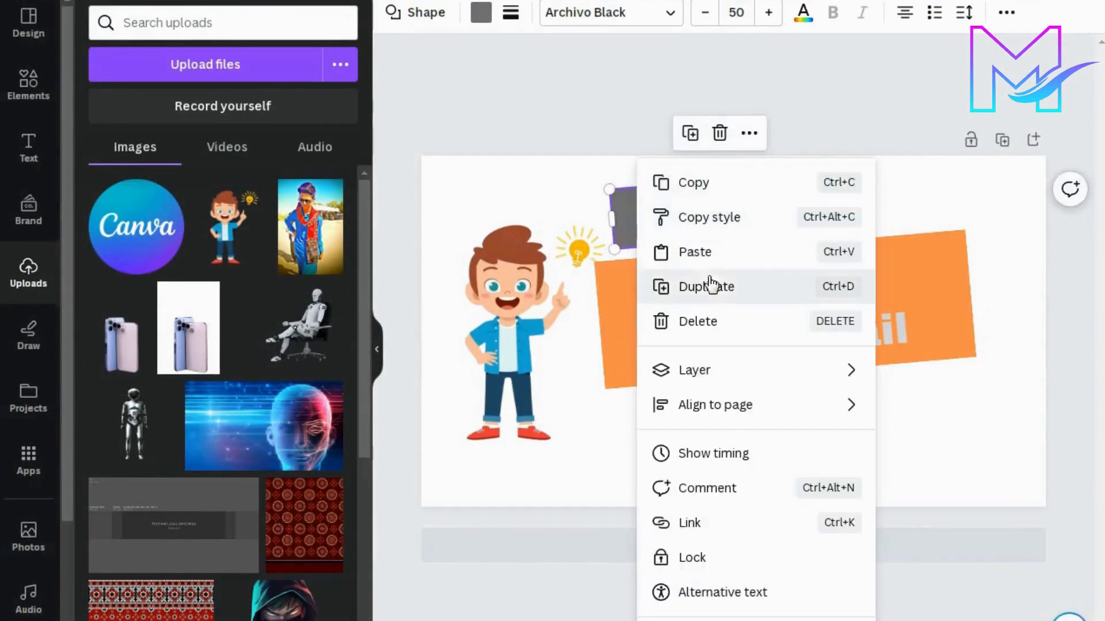
{"action": "left_click", "coordinate": [719, 296]}
{"action": "left_click_drag", "start_coordinate": [741, 217], "coordinate": [756, 420]}
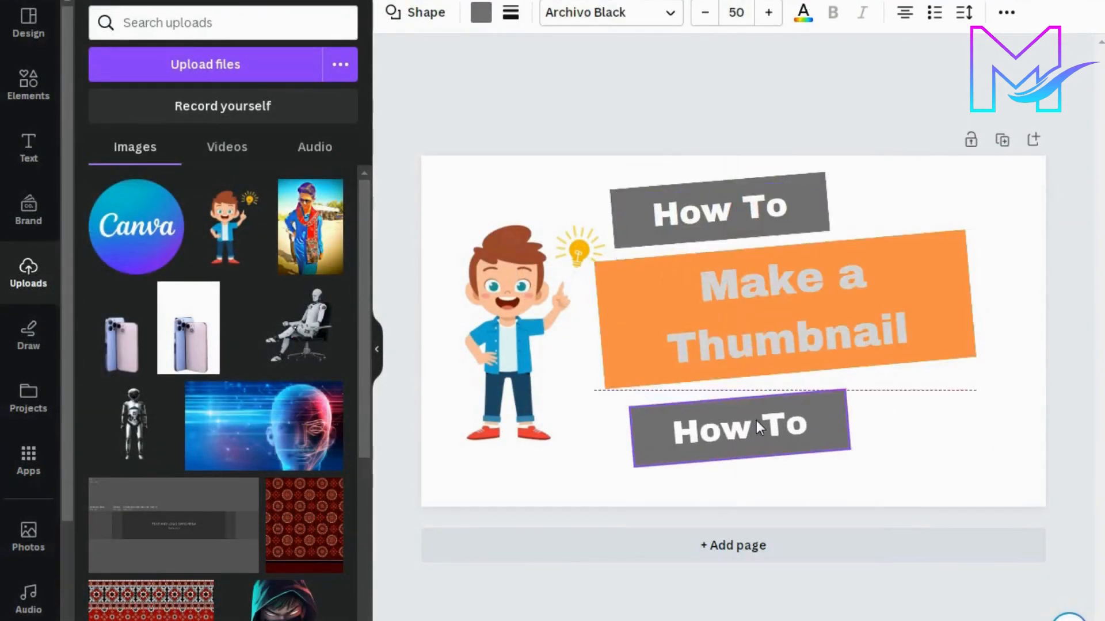
Step: Replace the text of the lower grey box with "For Youtube Video"
{"action": "double_click", "coordinate": [756, 420]}
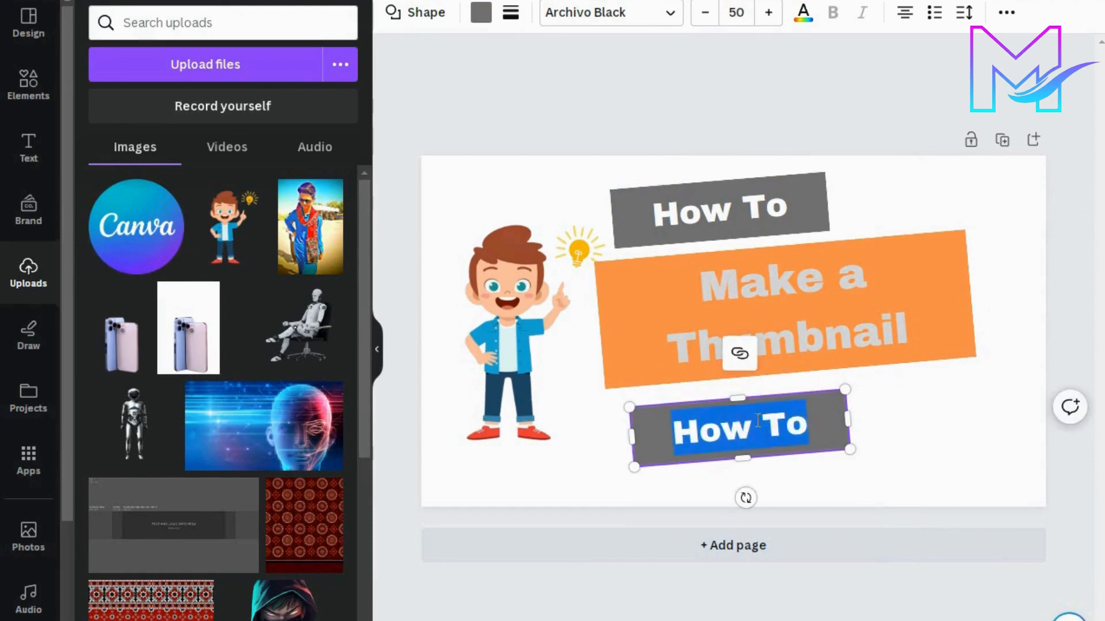
{"action": "type", "text": "For Y"}
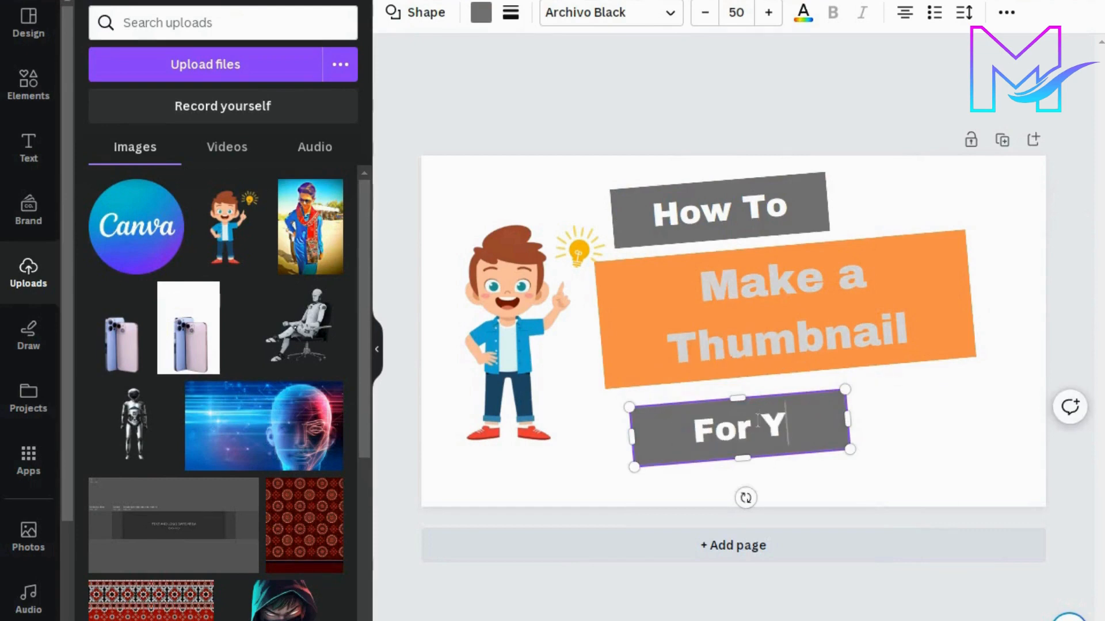
{"action": "type", "text": "outube"}
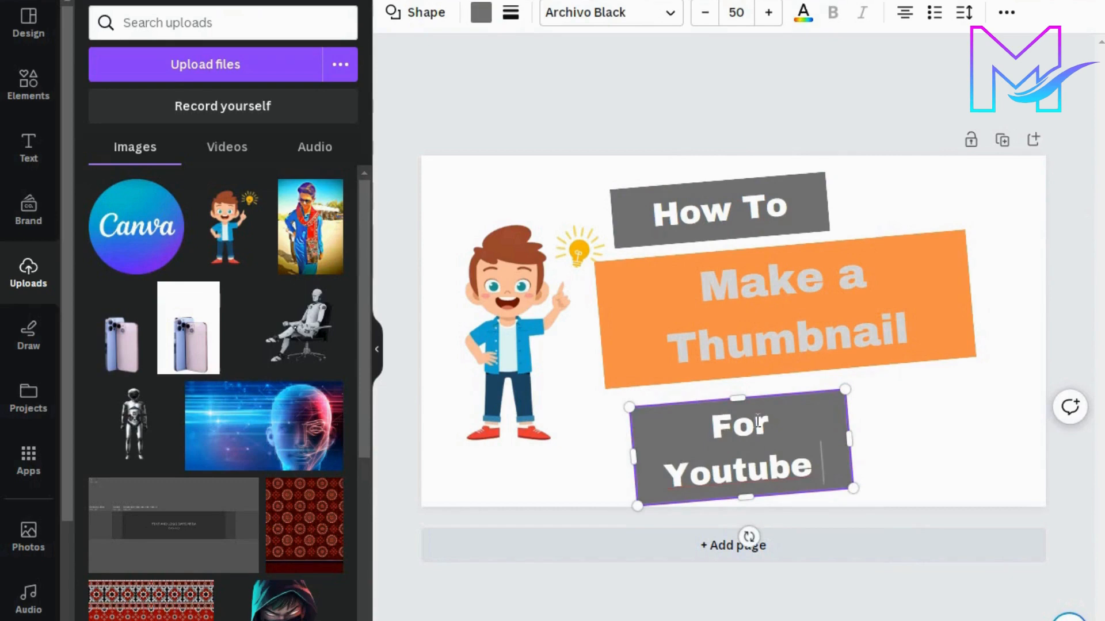
{"action": "type", "text": " Video"}
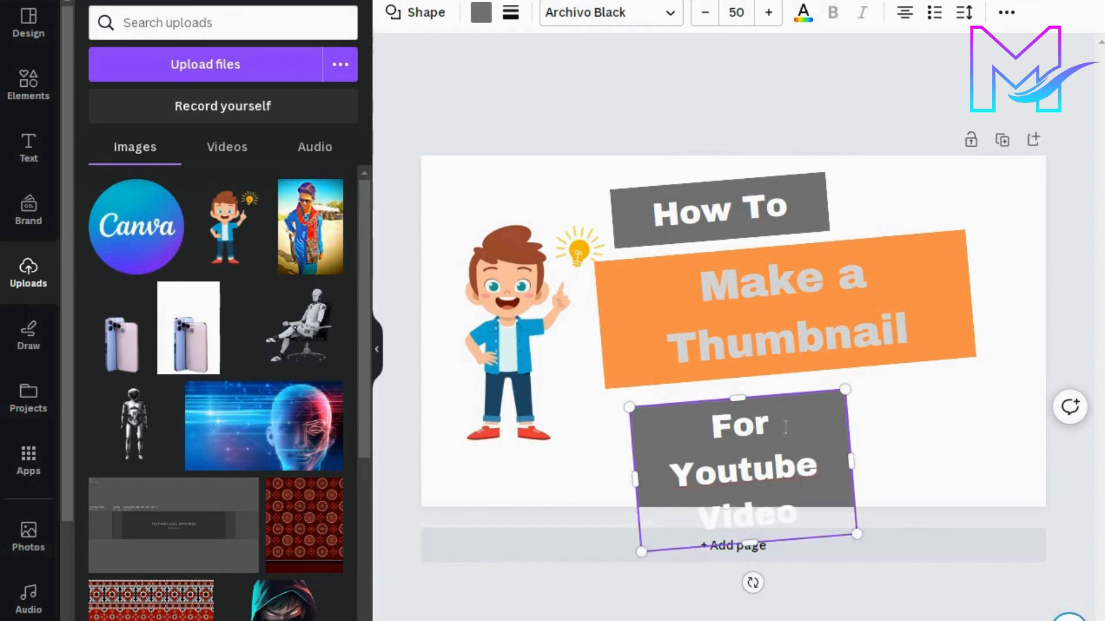
Step: Widen the "For Youtube Video" box so its text fits on one line and place it directly beneath the orange box
{"action": "left_click_drag", "start_coordinate": [924, 446], "coordinate": [976, 455]}
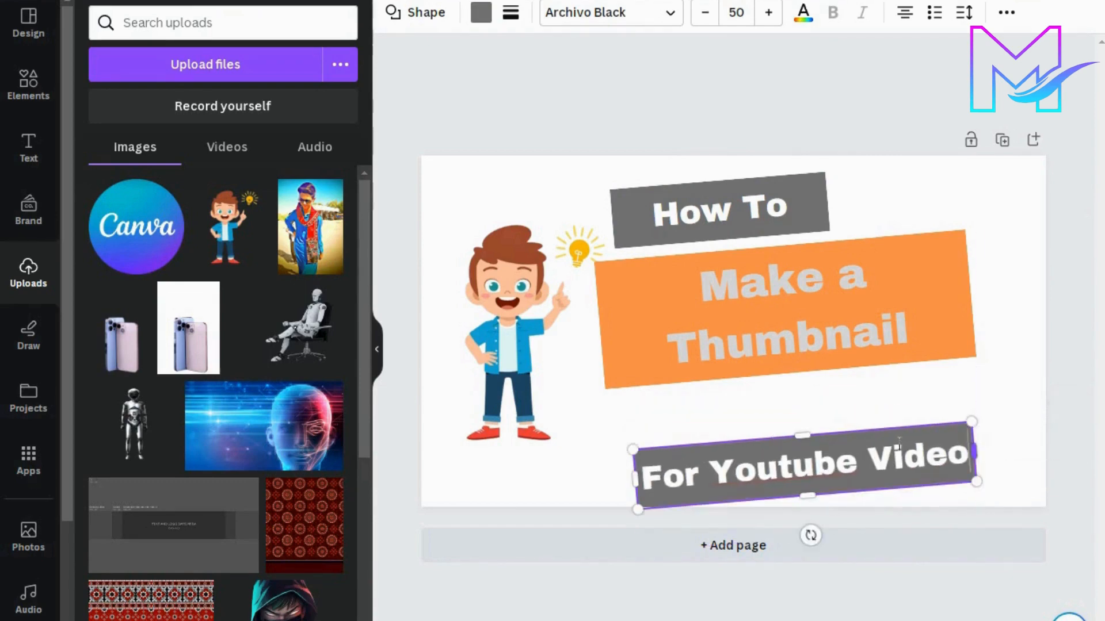
{"action": "left_click", "coordinate": [1006, 394]}
{"action": "left_click_drag", "start_coordinate": [883, 452], "coordinate": [862, 403]}
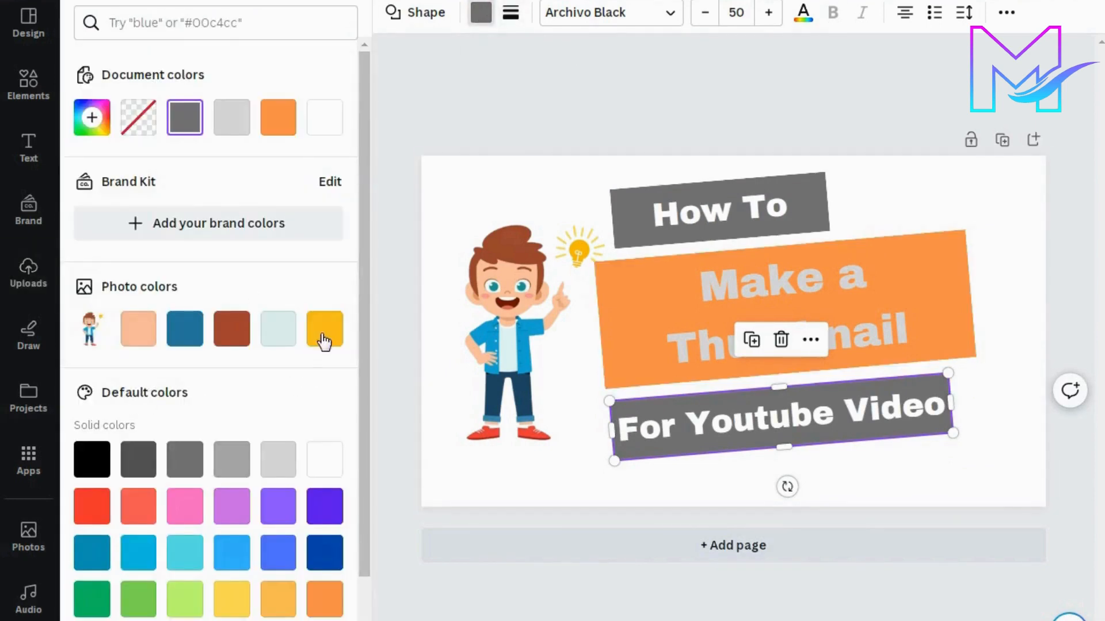
Step: Try yellow, orange, light green and green fill colours on the "For Youtube Video" box
{"action": "left_click", "coordinate": [325, 331]}
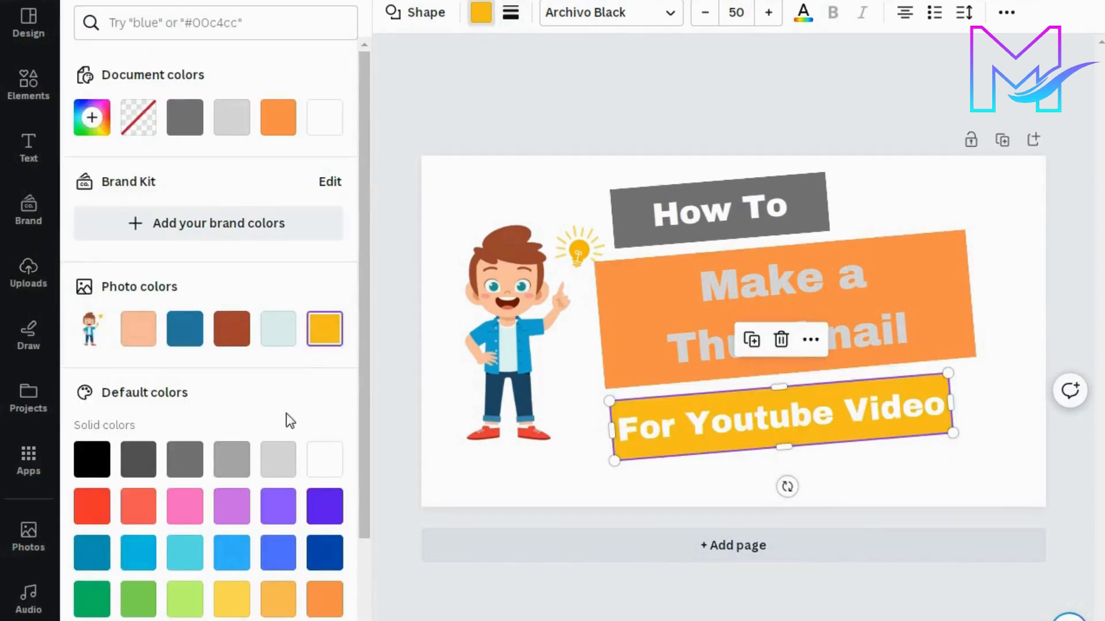
{"action": "scroll", "coordinate": [285, 416], "scroll_direction": "down", "scroll_amount": 2}
{"action": "left_click", "coordinate": [326, 518]}
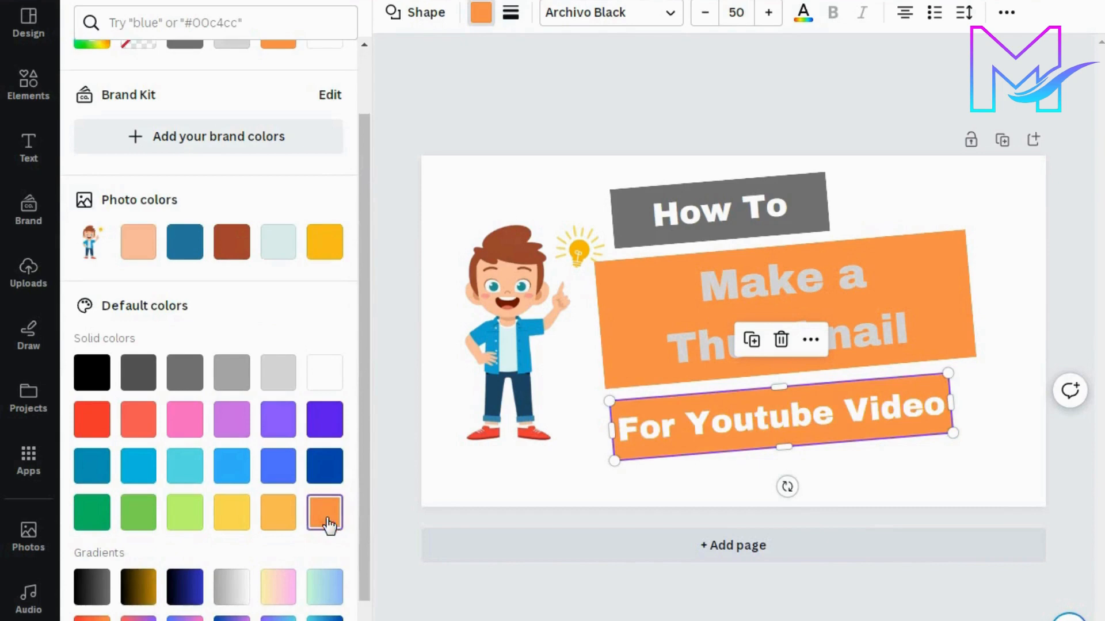
{"action": "left_click", "coordinate": [280, 523]}
{"action": "left_click", "coordinate": [231, 518]}
{"action": "left_click", "coordinate": [185, 521]}
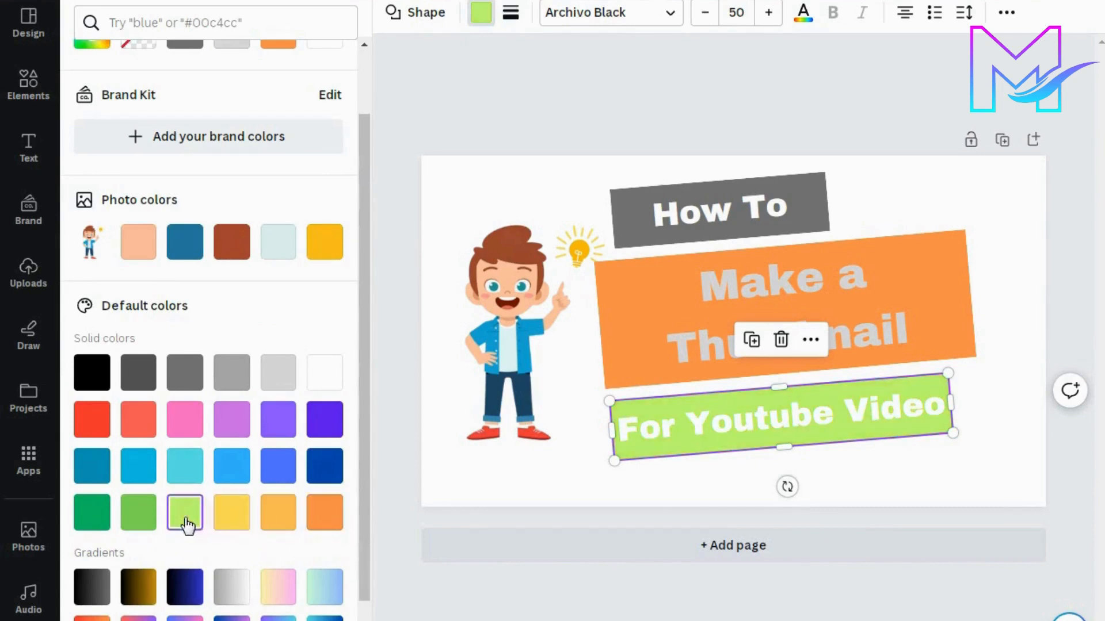
{"action": "left_click", "coordinate": [154, 517]}
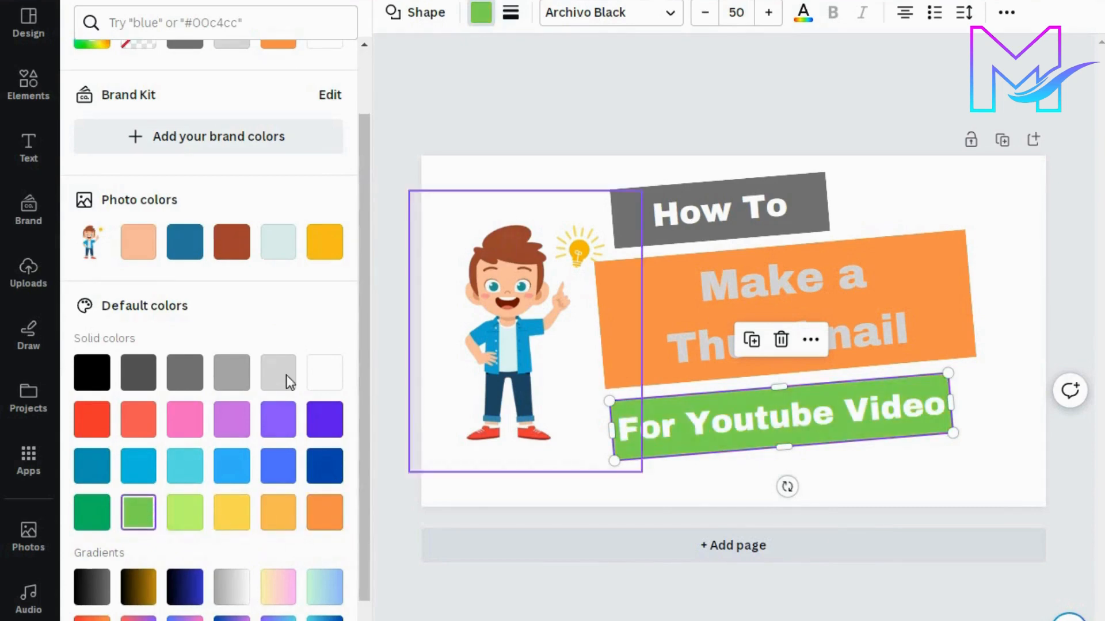
Step: Set the fill of the "For Youtube Video" box to dark turquoise blue and deselect it
{"action": "left_click", "coordinate": [84, 480]}
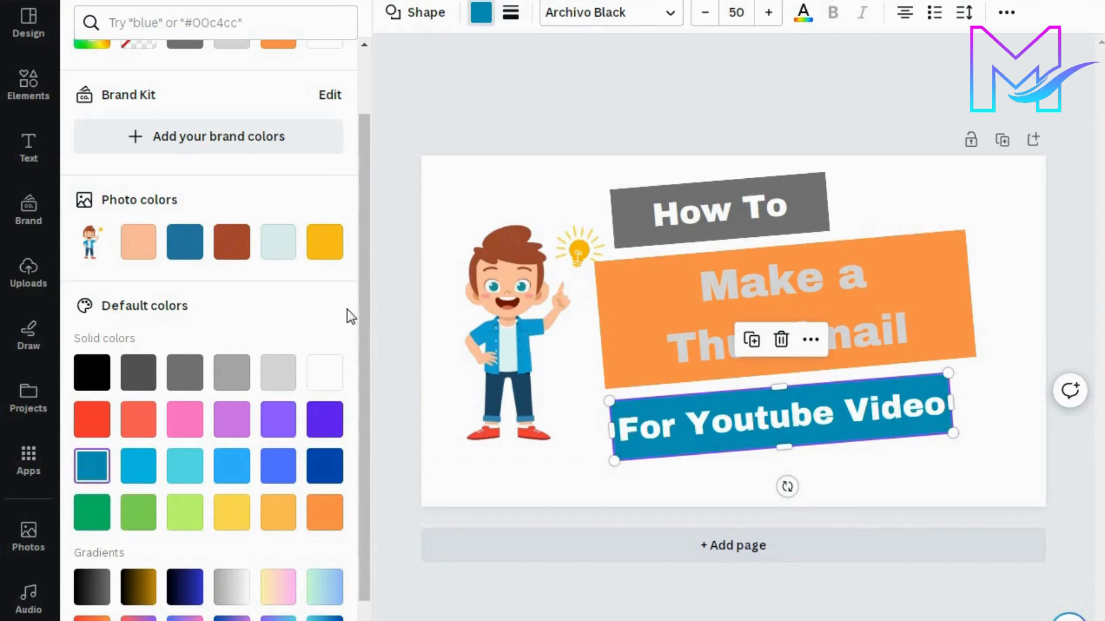
{"action": "left_click", "coordinate": [691, 118]}
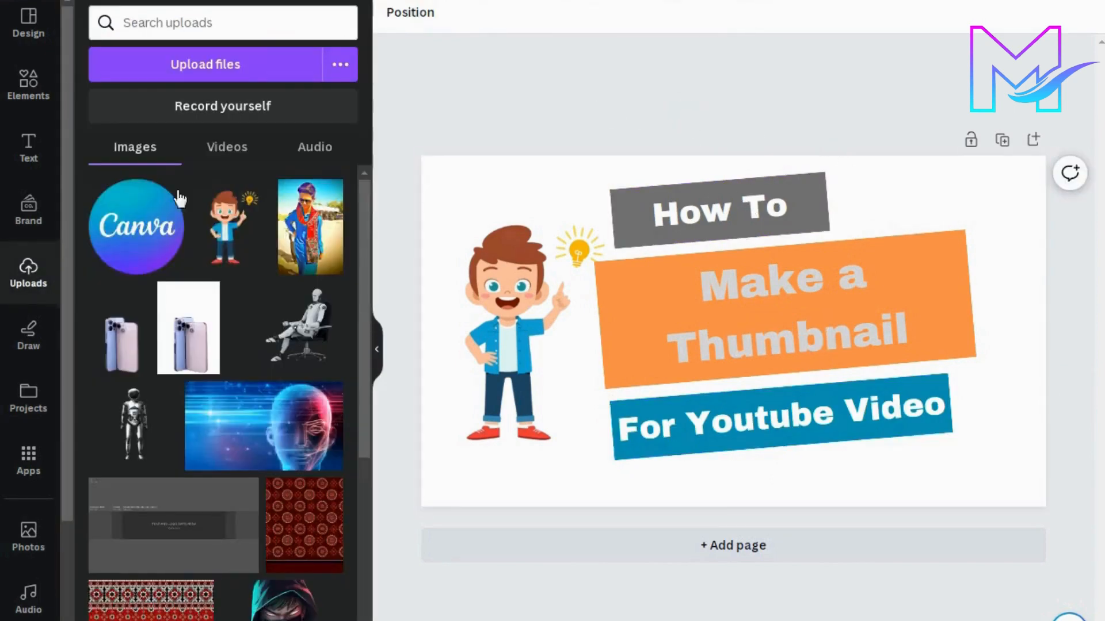
Step: Add the uploaded Canva logo, shrink it to a small badge and place it in the thumbnail's upper-right corner
{"action": "left_click", "coordinate": [150, 236]}
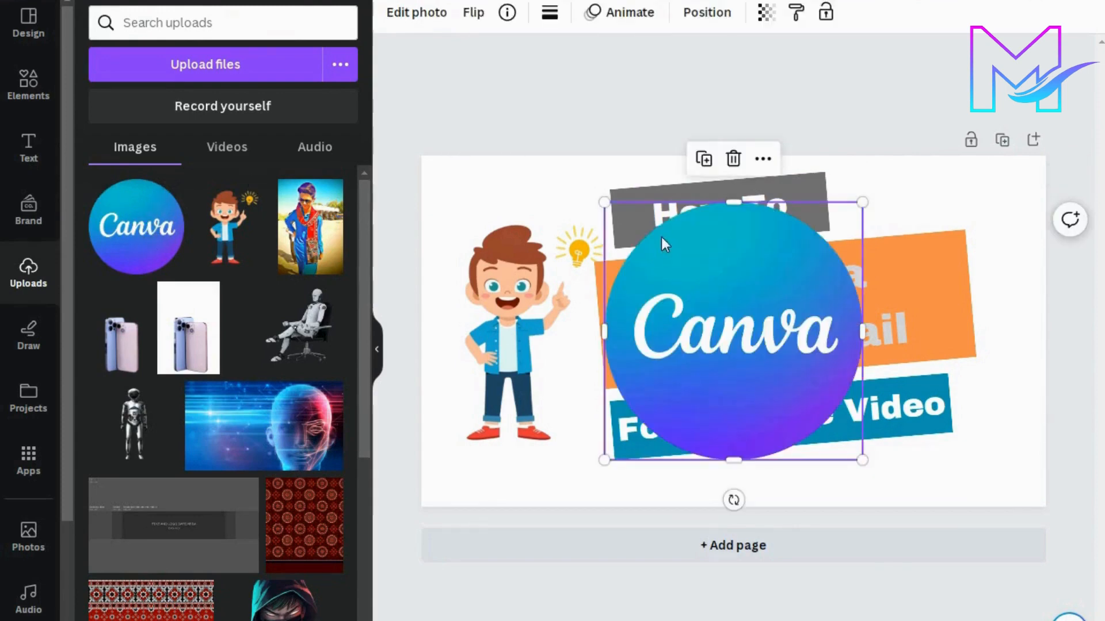
{"action": "left_click_drag", "start_coordinate": [603, 201], "coordinate": [775, 374]}
{"action": "left_click_drag", "start_coordinate": [823, 410], "coordinate": [1001, 184]}
{"action": "left_click_drag", "start_coordinate": [952, 149], "coordinate": [969, 159]}
{"action": "left_click_drag", "start_coordinate": [992, 195], "coordinate": [996, 207]}
{"action": "left_click", "coordinate": [865, 99]}
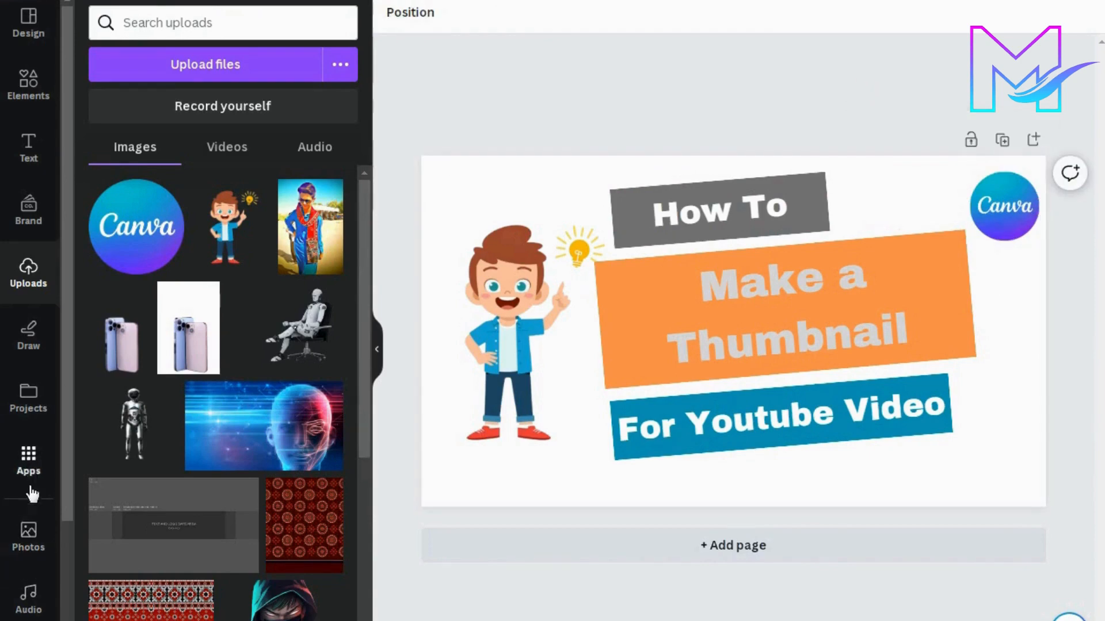
Step: Open the background collection and apply the plain purple background to the page
{"action": "scroll", "coordinate": [32, 493], "scroll_direction": "down", "scroll_amount": 4}
{"action": "left_click", "coordinate": [33, 496]}
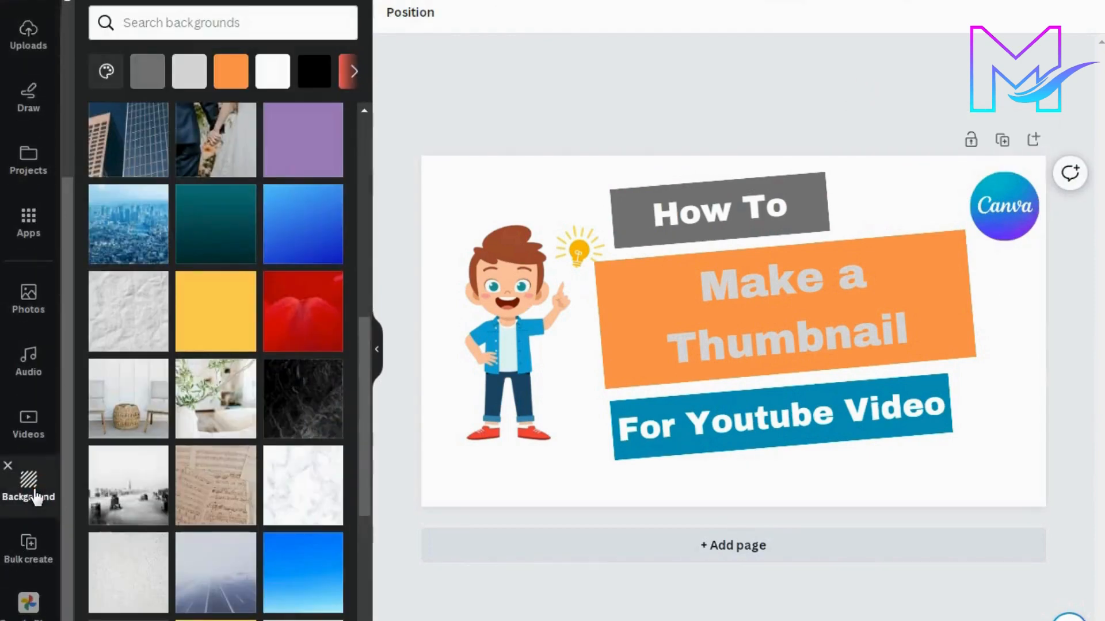
{"action": "scroll", "coordinate": [33, 442], "scroll_direction": "up", "scroll_amount": 4}
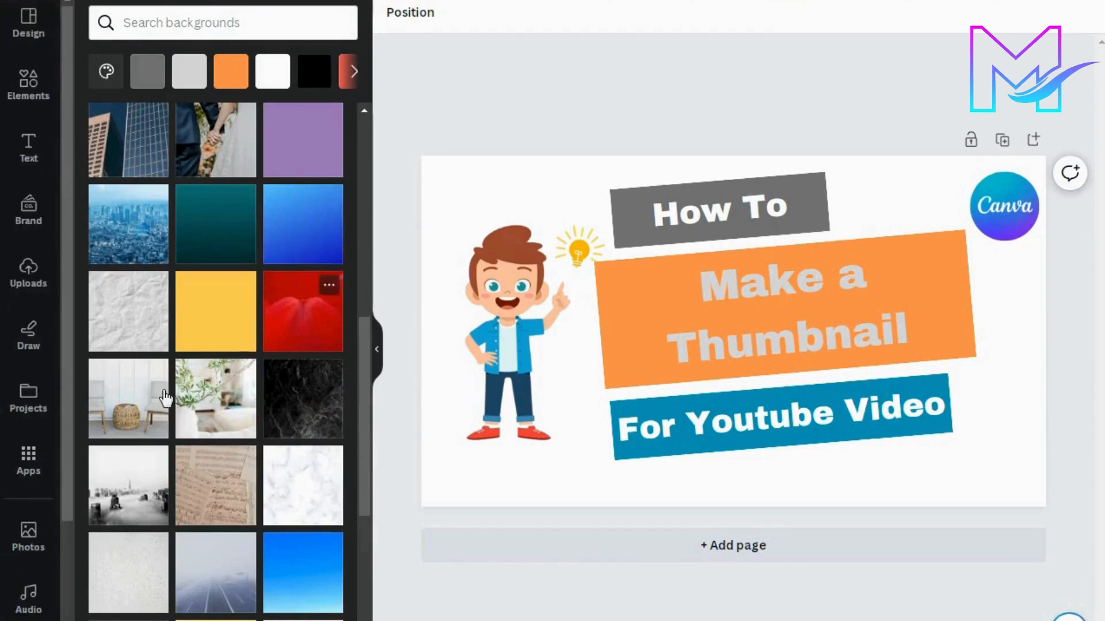
{"action": "left_click_drag", "start_coordinate": [363, 364], "coordinate": [365, 327]}
{"action": "left_click", "coordinate": [314, 275]}
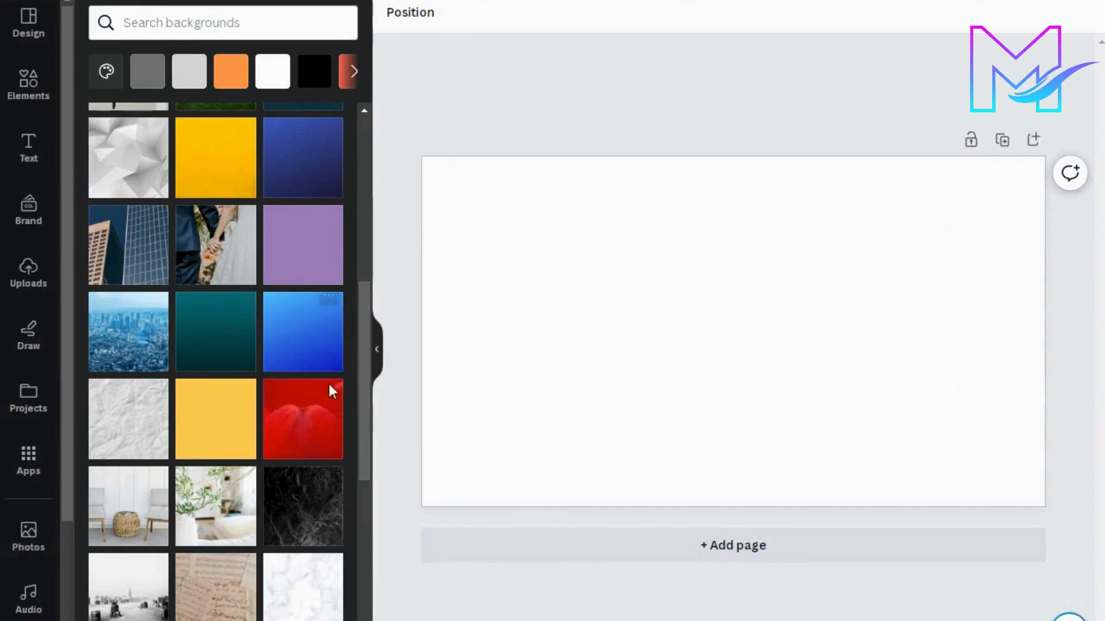
Step: Try the white marble, black marble, sheet music and folded textile backgrounds on the page
{"action": "left_click_drag", "start_coordinate": [364, 368], "coordinate": [365, 388]}
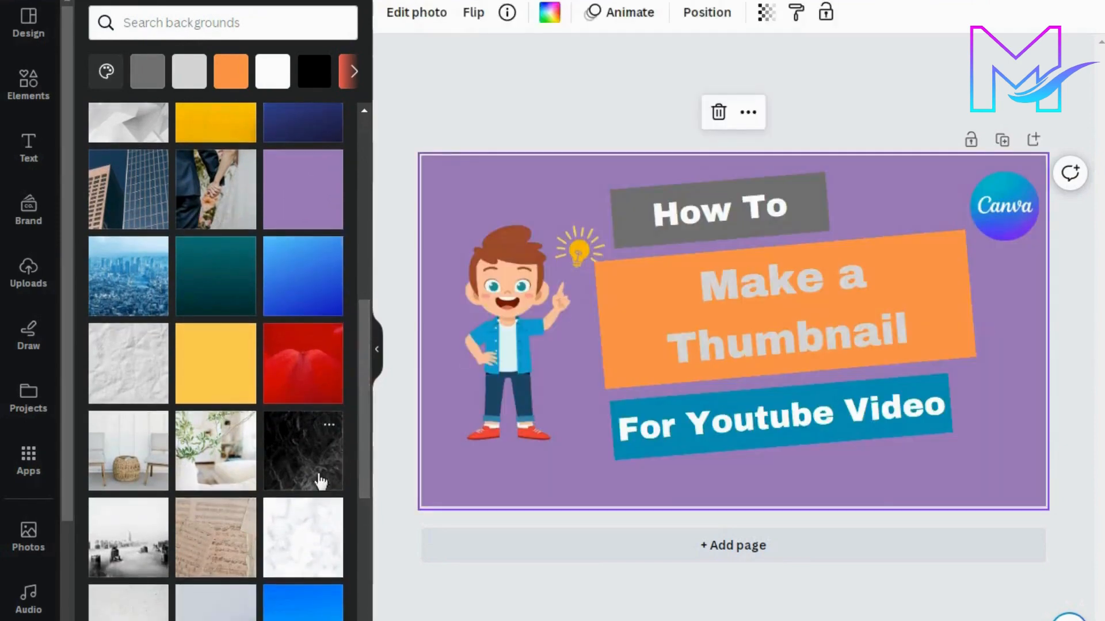
{"action": "left_click", "coordinate": [309, 540]}
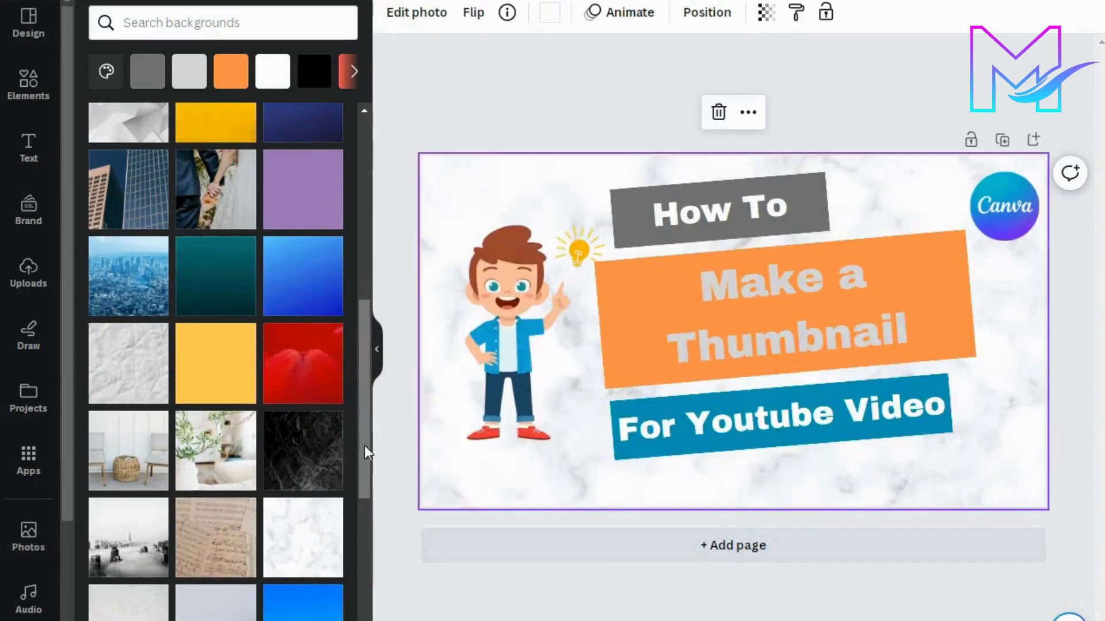
{"action": "left_click", "coordinate": [312, 458]}
{"action": "left_click_drag", "start_coordinate": [366, 439], "coordinate": [366, 459]}
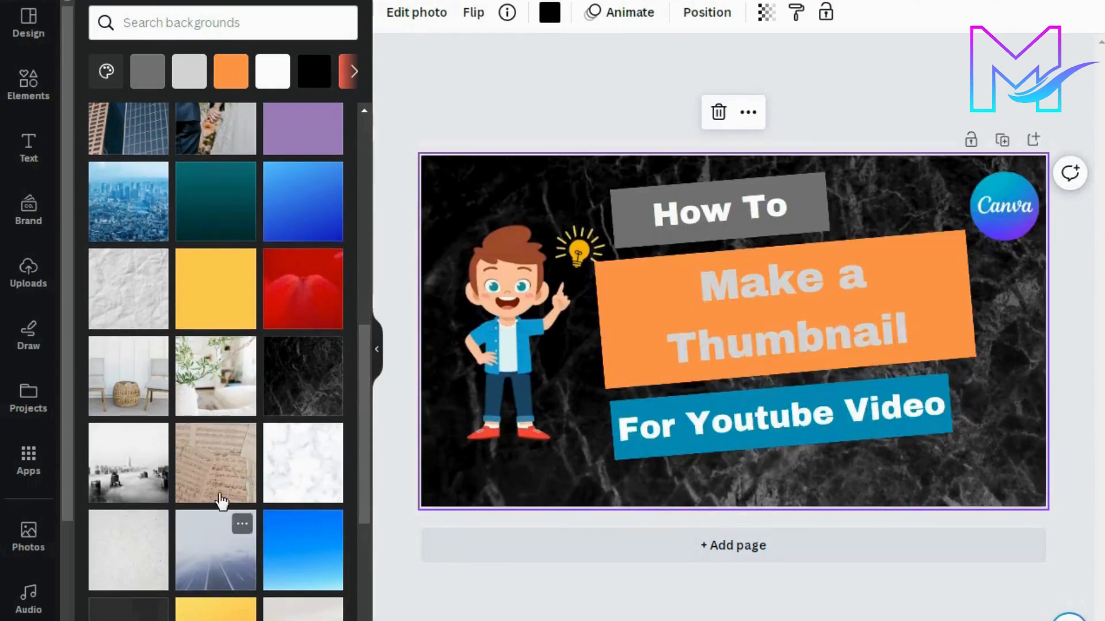
{"action": "left_click", "coordinate": [233, 466]}
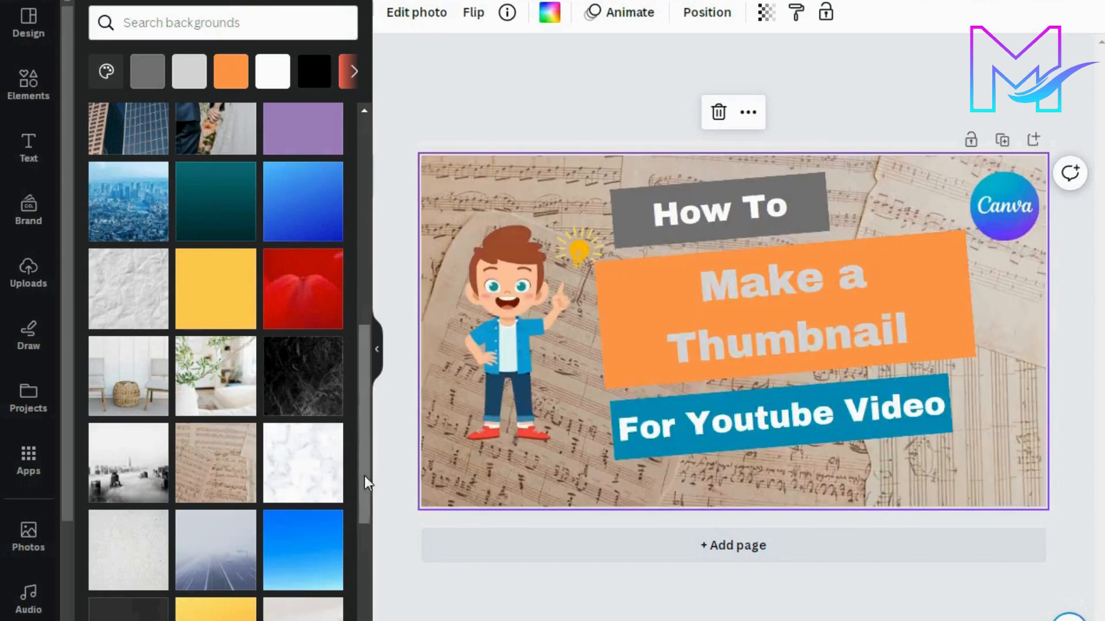
{"action": "left_click_drag", "start_coordinate": [365, 475], "coordinate": [357, 506]}
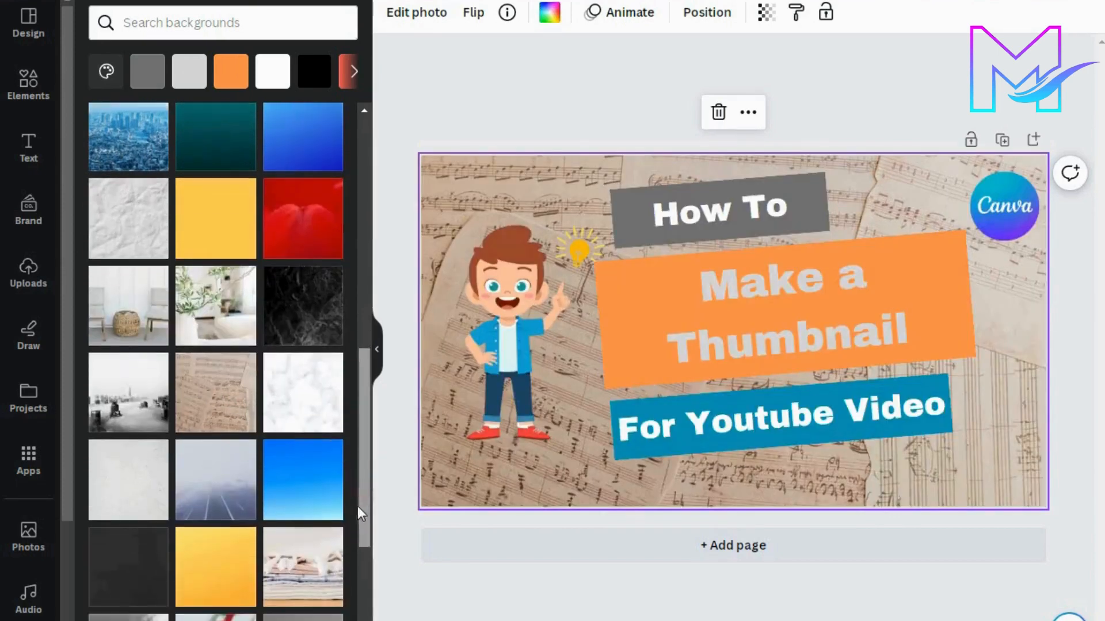
{"action": "left_click", "coordinate": [322, 589]}
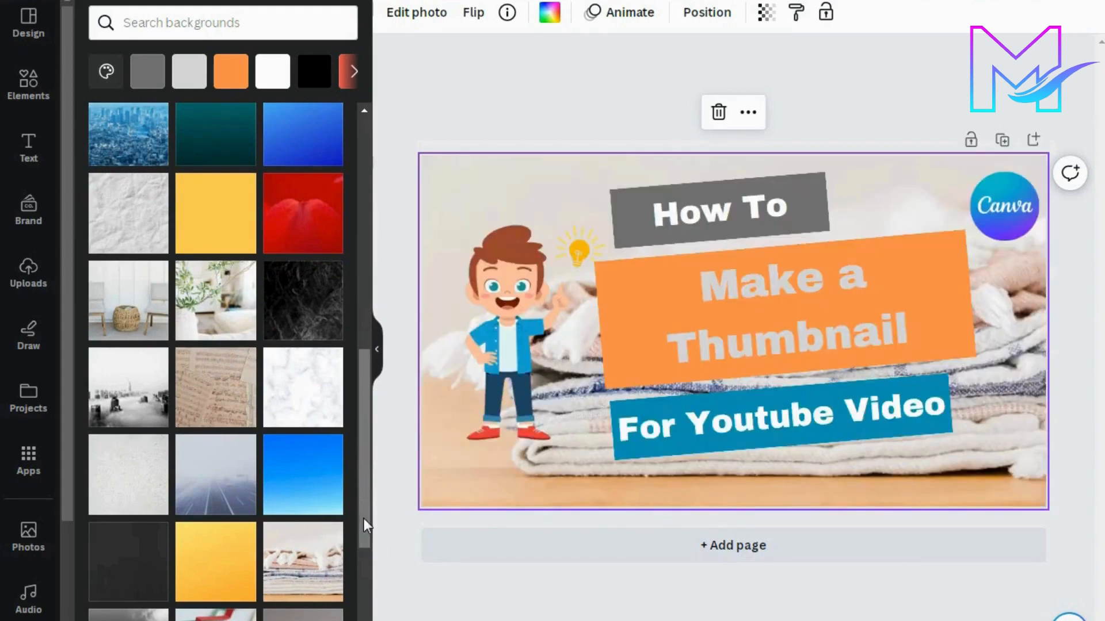
Step: Replace the page background with the pink-to-purple gradient
{"action": "left_click_drag", "start_coordinate": [364, 519], "coordinate": [364, 543]}
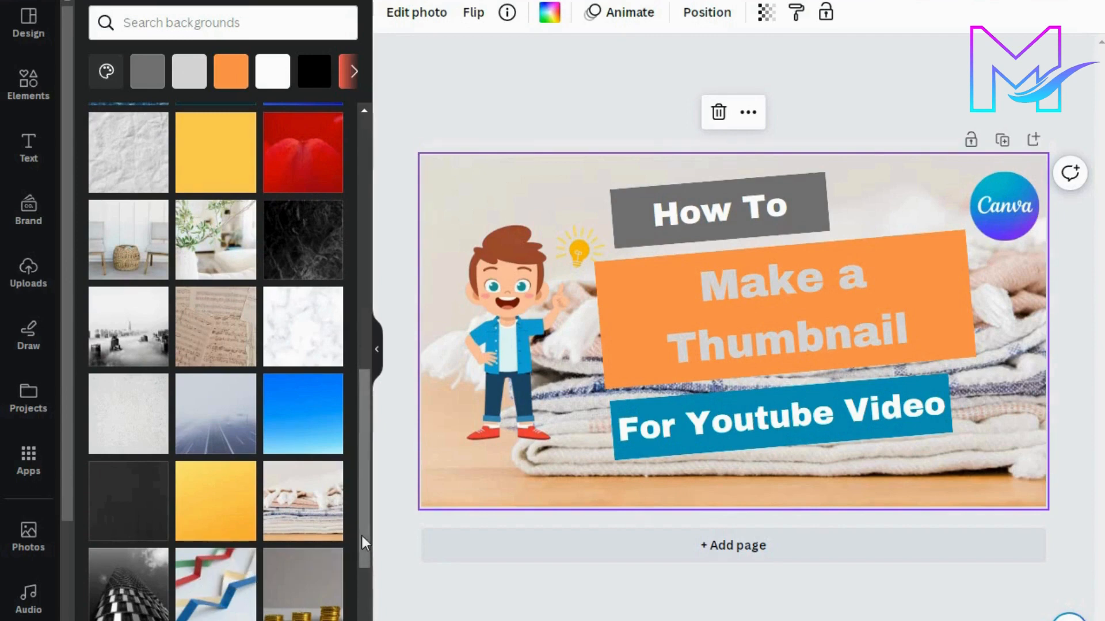
{"action": "left_click_drag", "start_coordinate": [361, 546], "coordinate": [371, 617]}
{"action": "scroll", "coordinate": [352, 611], "scroll_direction": "down", "scroll_amount": 3}
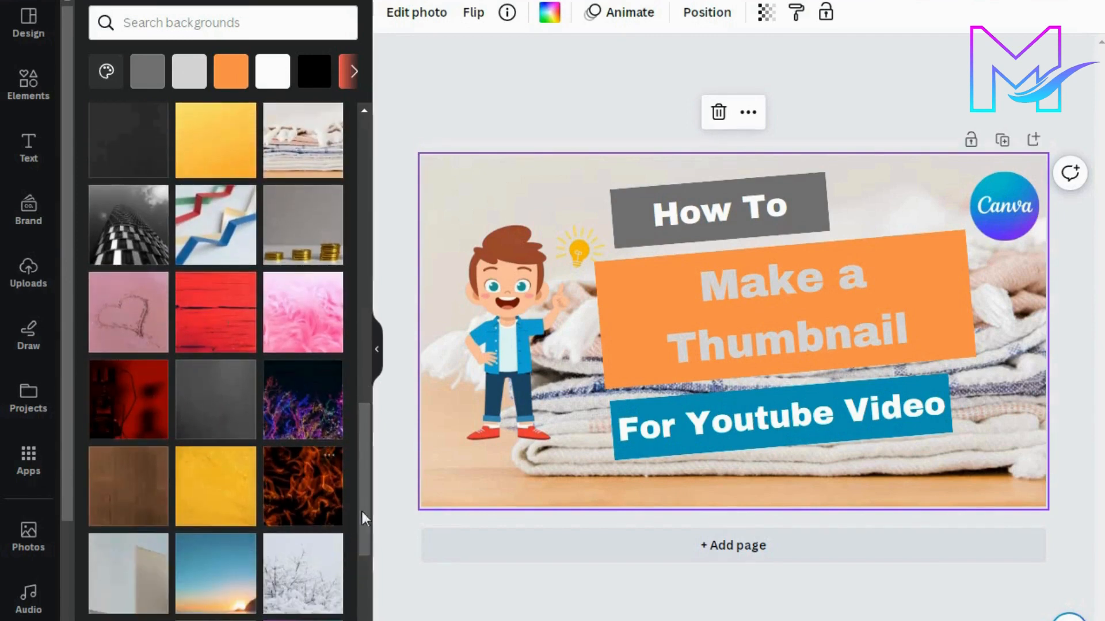
{"action": "left_click_drag", "start_coordinate": [362, 512], "coordinate": [369, 561]}
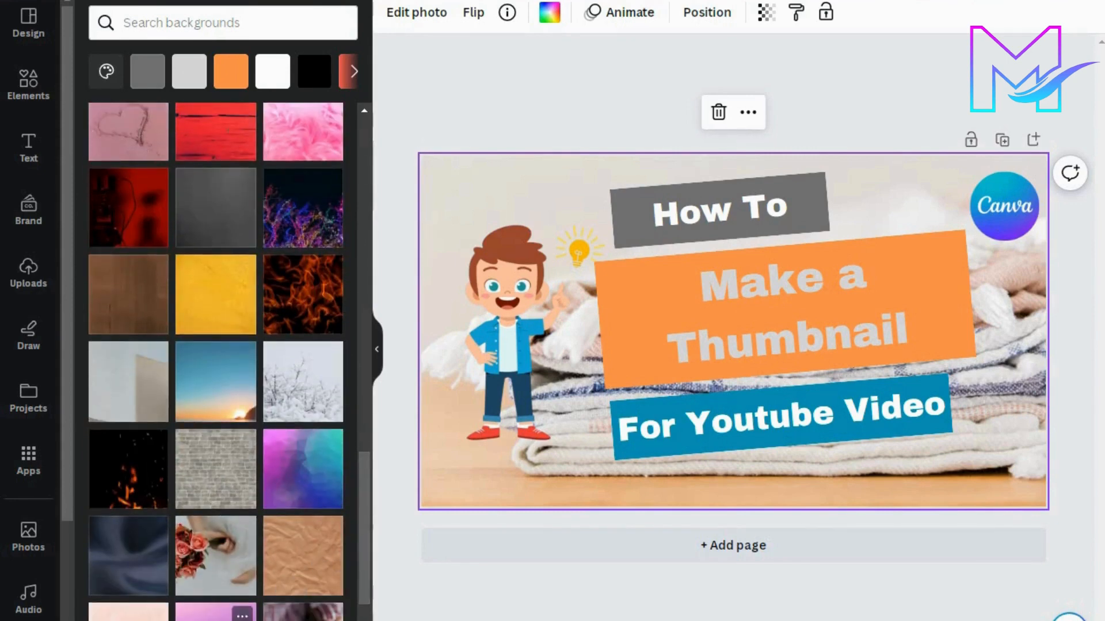
{"action": "left_click", "coordinate": [216, 615]}
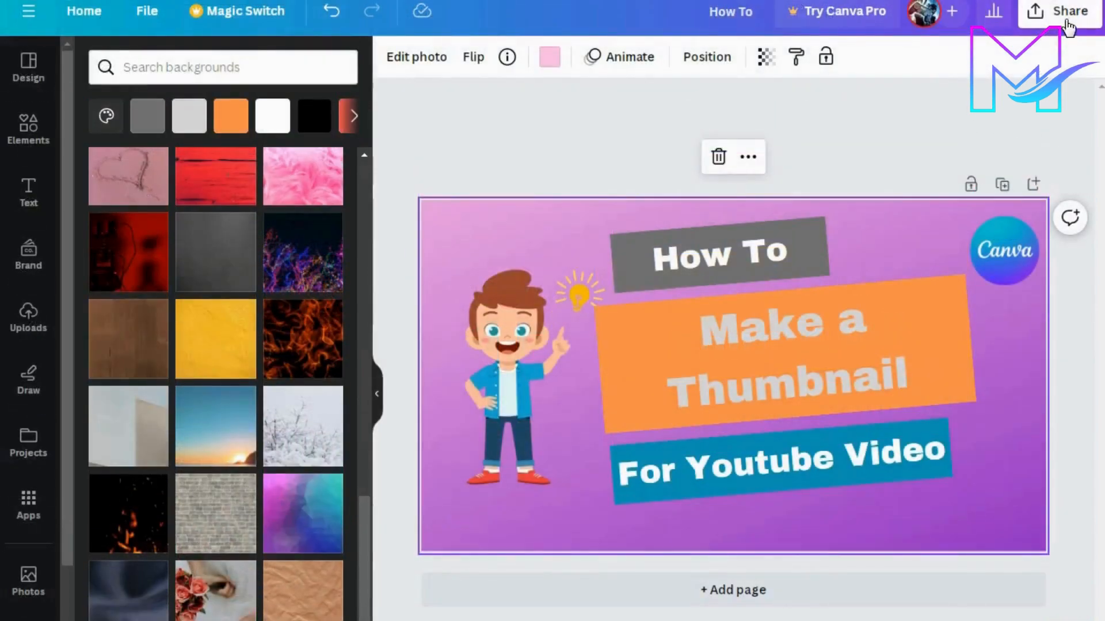
Step: Download the finished thumbnail as a PNG at 1,280 × 720 px
{"action": "left_click", "coordinate": [1064, 13]}
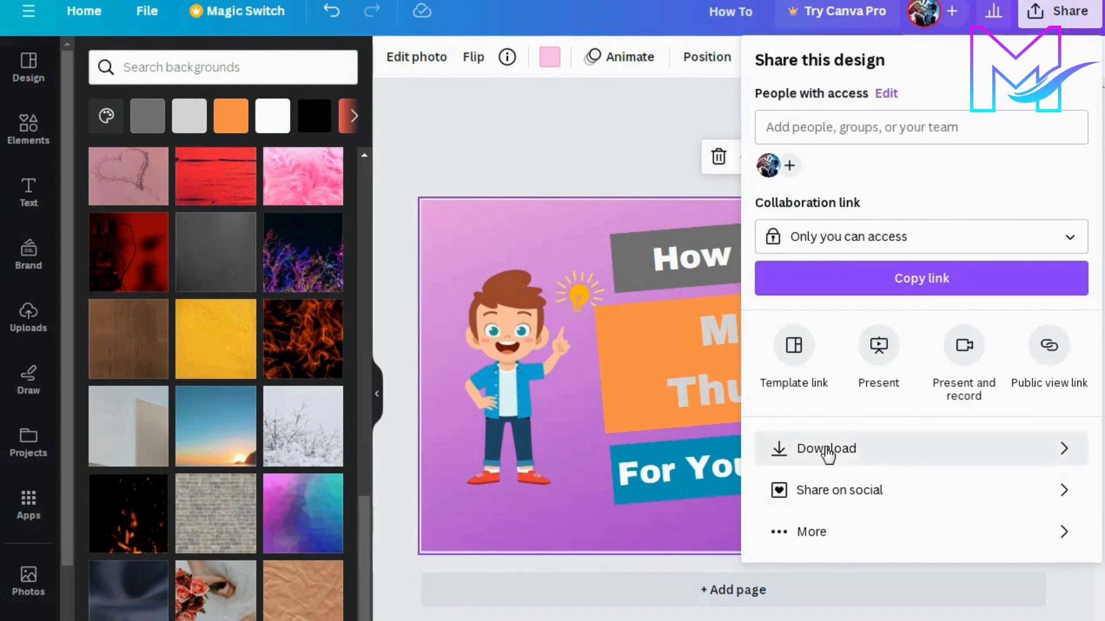
{"action": "left_click", "coordinate": [862, 451]}
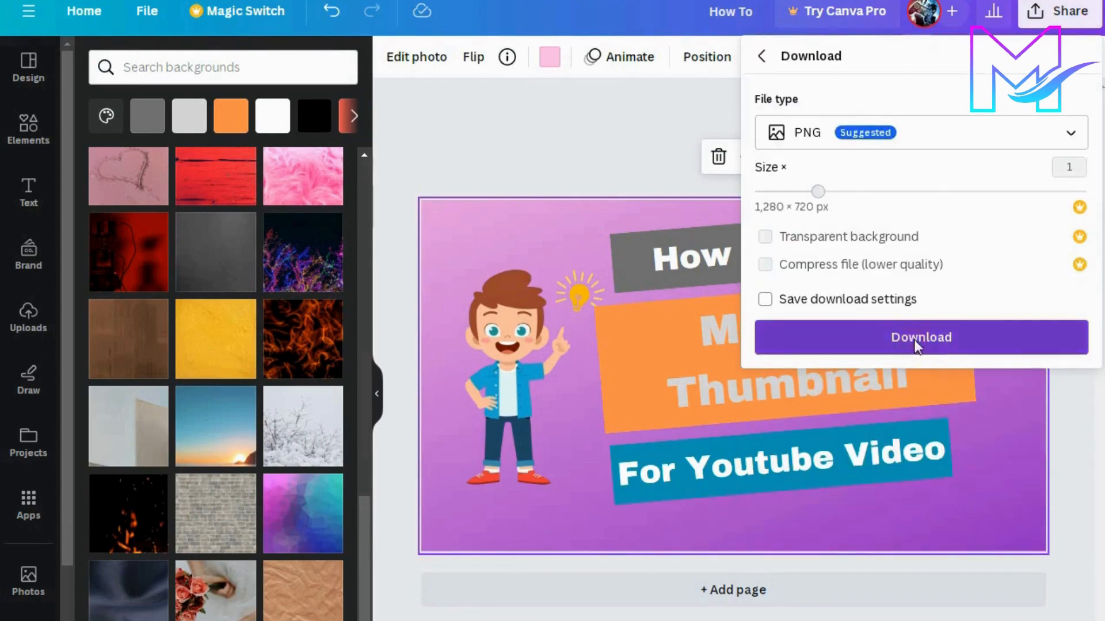
{"action": "left_click", "coordinate": [915, 340]}
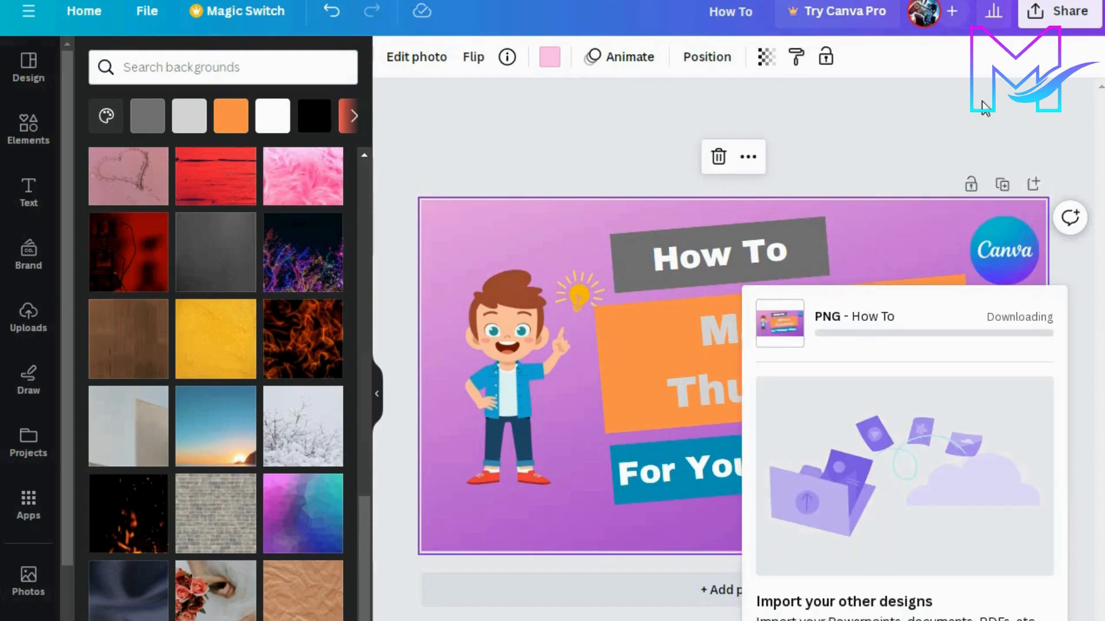